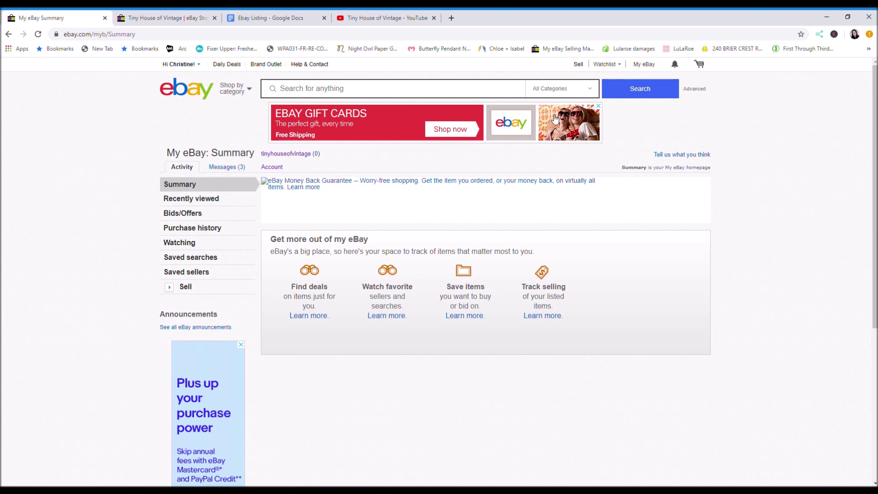
# - Go from My eBay Summary to the Sell page to begin a new listing
pyautogui.click(578, 65)
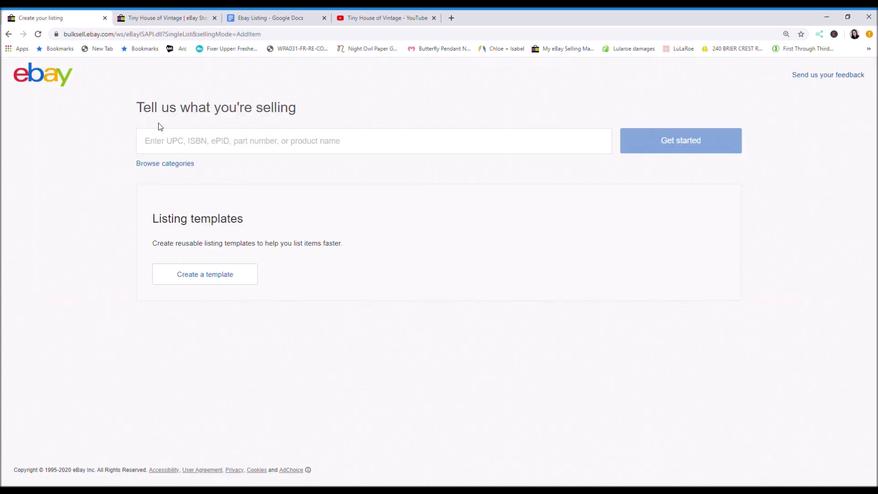
# - Search 'Sweatshirt' and choose the Women > Activewear > Hoodies & Sweatshirts category
pyautogui.click(164, 164)
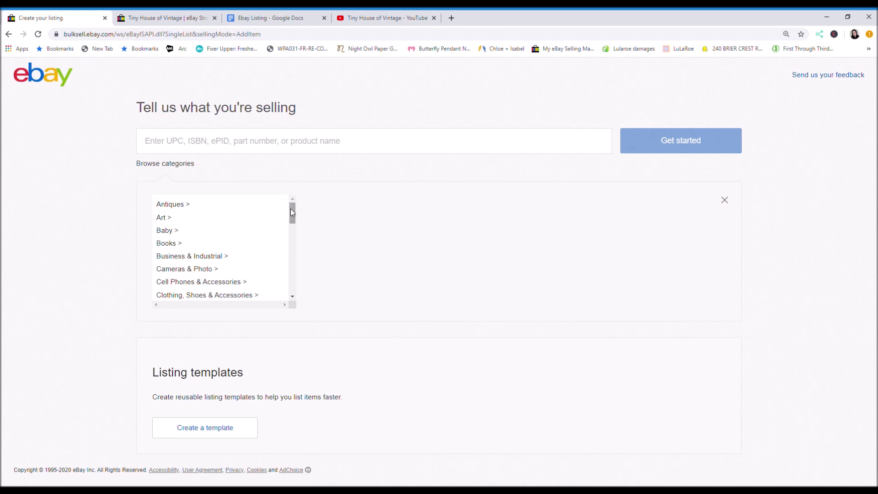
pyautogui.moveTo(291, 212); pyautogui.dragTo(292, 211)
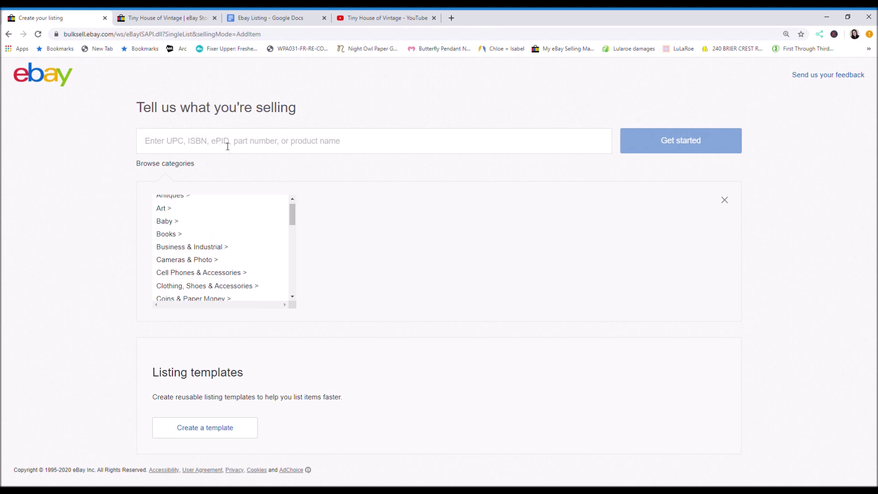
pyautogui.click(280, 147)
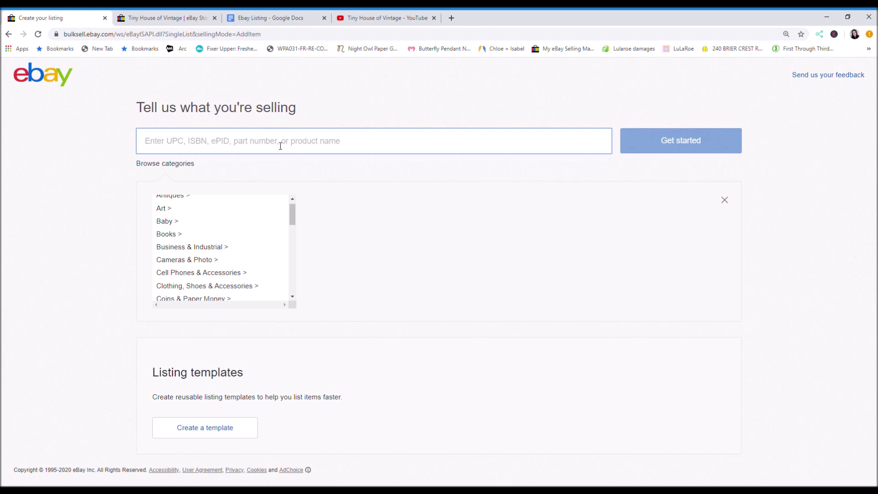
pyautogui.write('Sweatshirt')
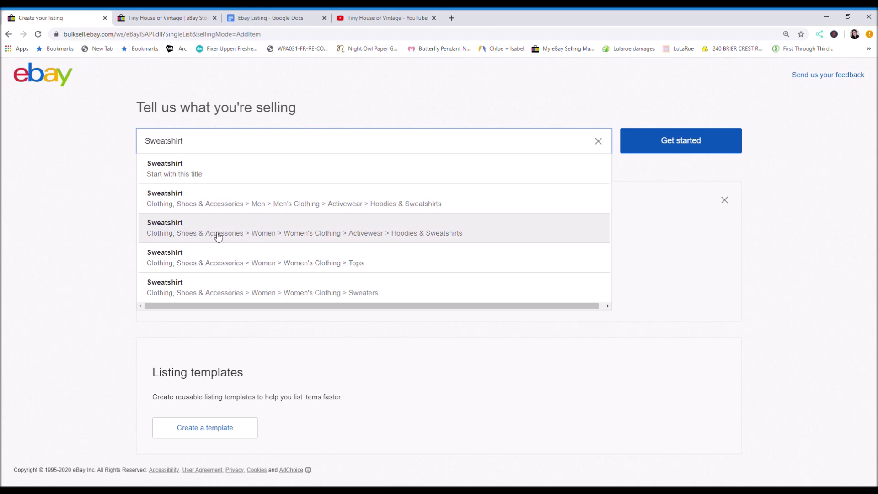
pyautogui.click(365, 235)
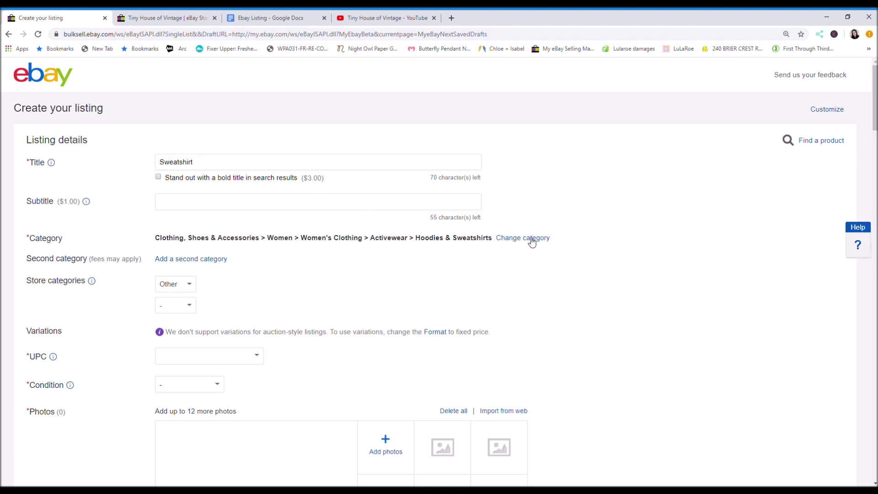
# - Upload the seven red hoodie photos in the Photos section and open the main photo for editing
pyautogui.scroll(-3, 532, 243)
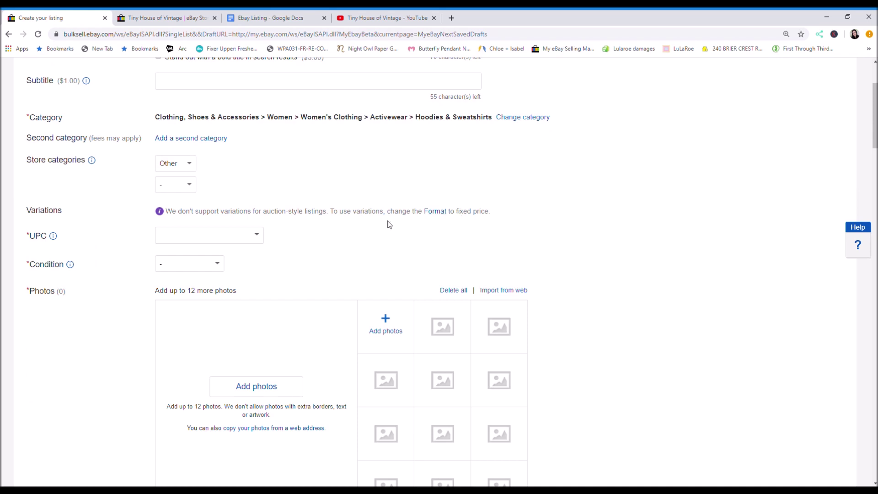
pyautogui.scroll(-3, 388, 221)
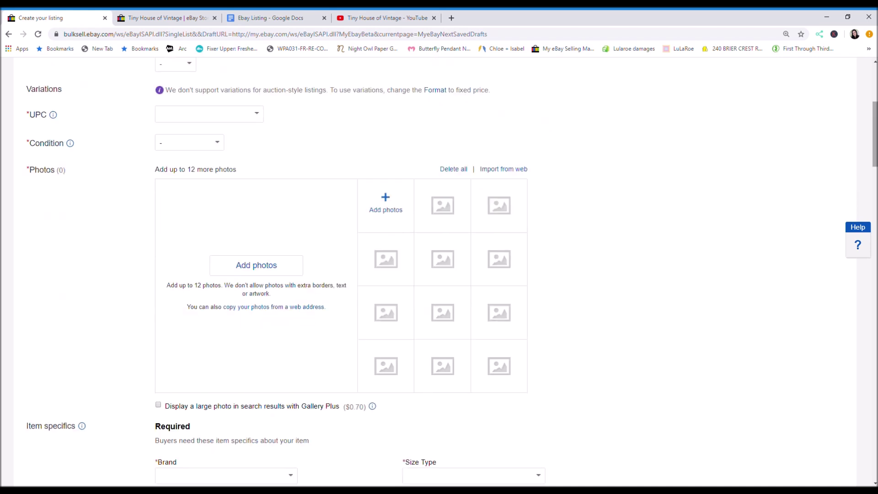
pyautogui.click(250, 266)
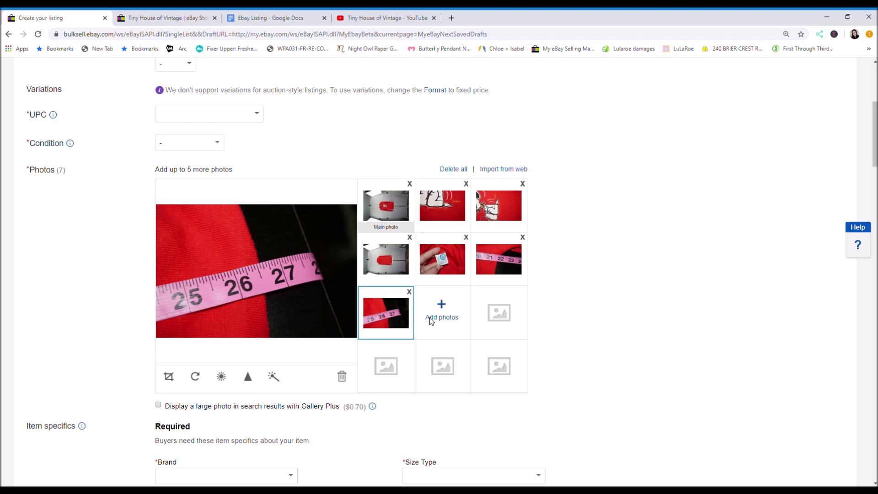
pyautogui.click(393, 222)
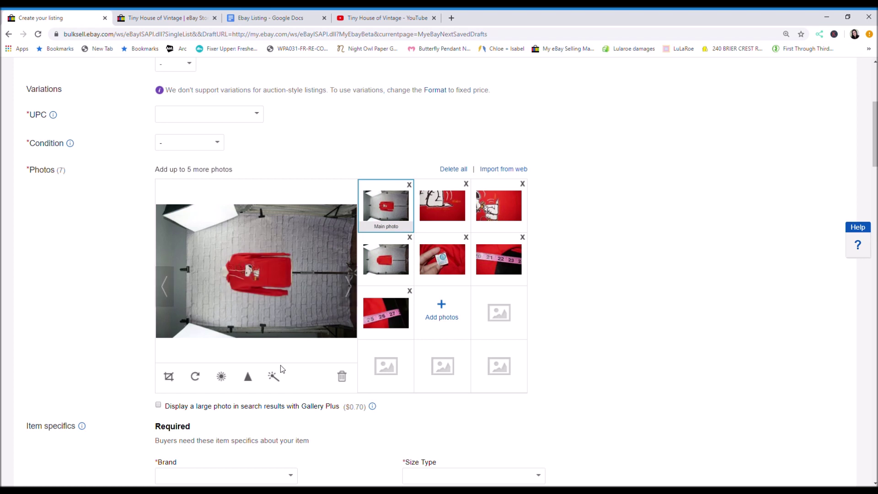
# - Crop the main front-view hoodie photo around the hoodie and rotate it upright
pyautogui.click(169, 383)
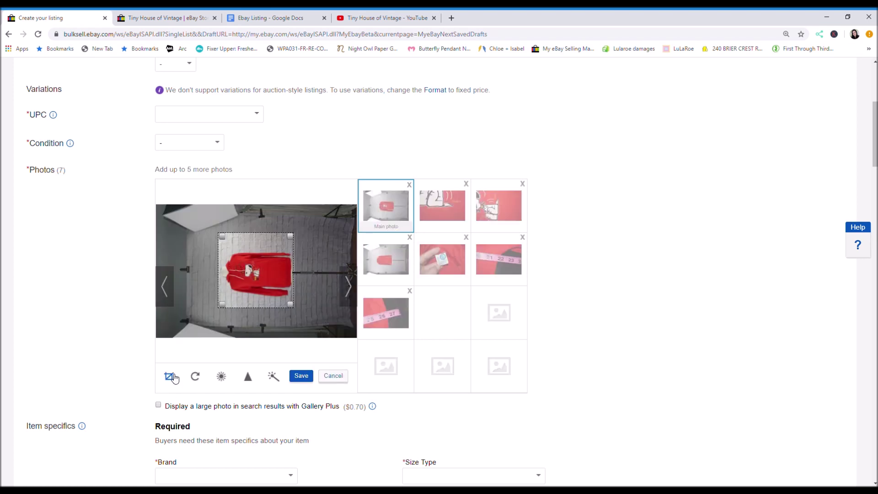
pyautogui.moveTo(255, 274); pyautogui.dragTo(248, 271)
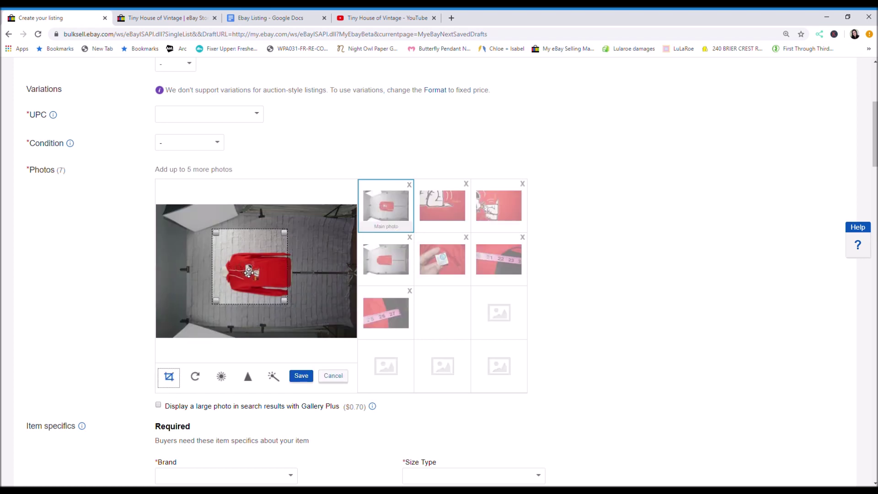
pyautogui.moveTo(284, 301)
pyautogui.mouseDown()
pyautogui.moveTo(301, 314)
pyautogui.moveTo(282, 297)
pyautogui.mouseUp()
pyautogui.click(301, 375)
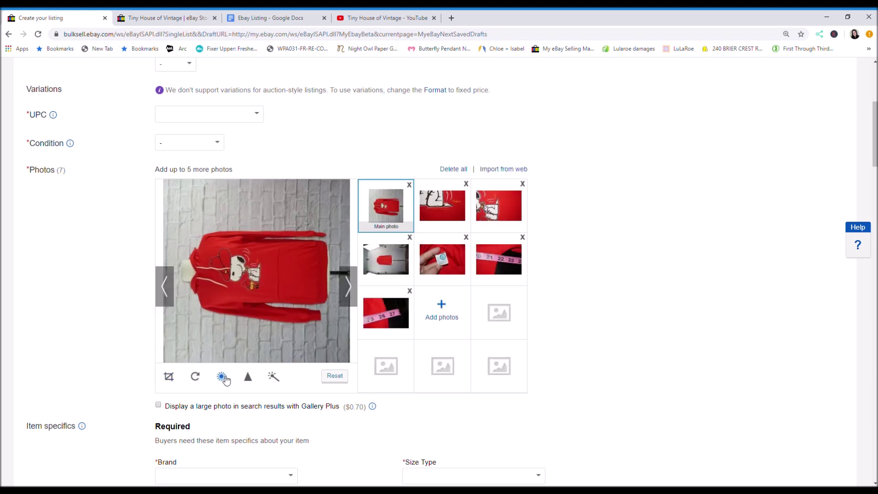
pyautogui.click(197, 377)
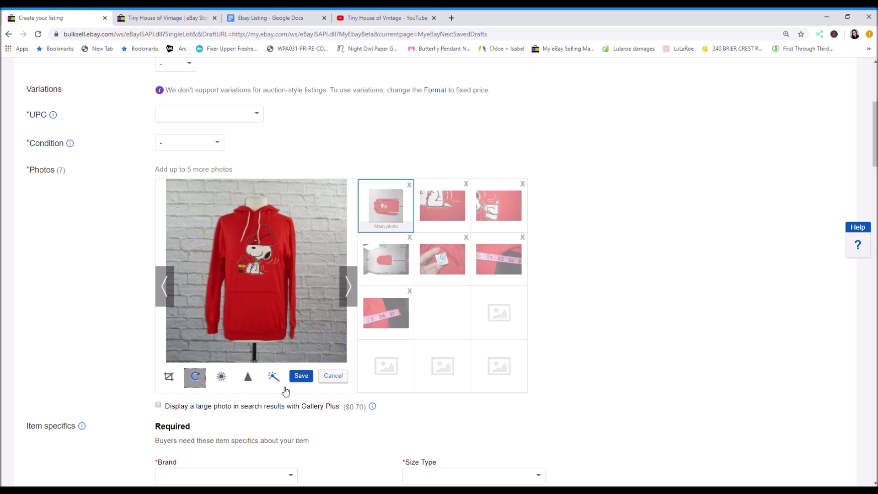
pyautogui.click(301, 376)
pyautogui.click(169, 377)
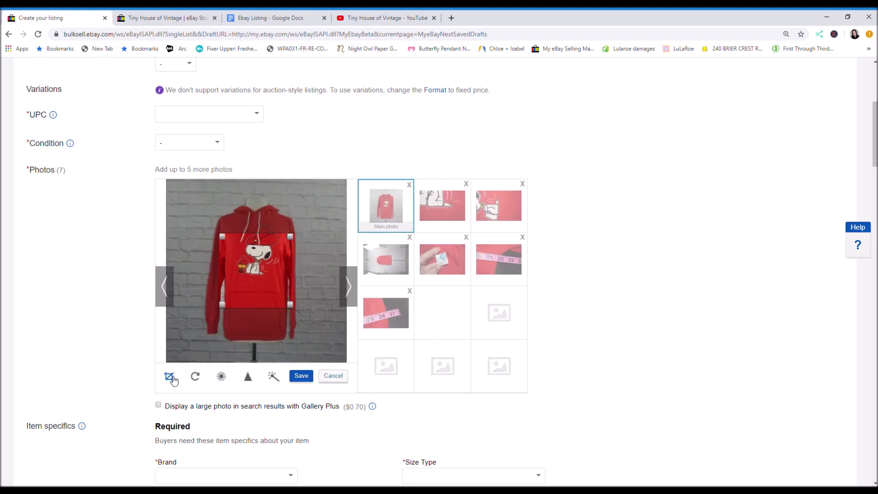
# - Crop the Snoopy close-up photo to frame the graphic
pyautogui.click(499, 206)
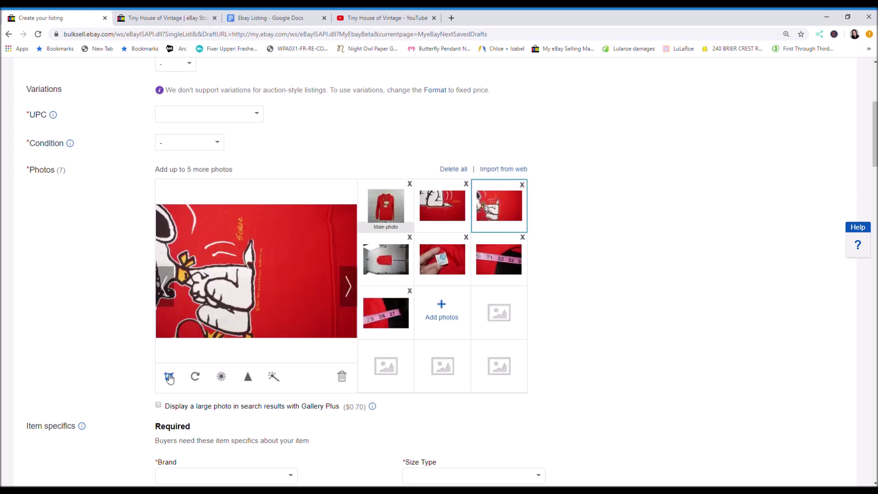
pyautogui.click(169, 377)
pyautogui.moveTo(235, 234); pyautogui.dragTo(227, 220)
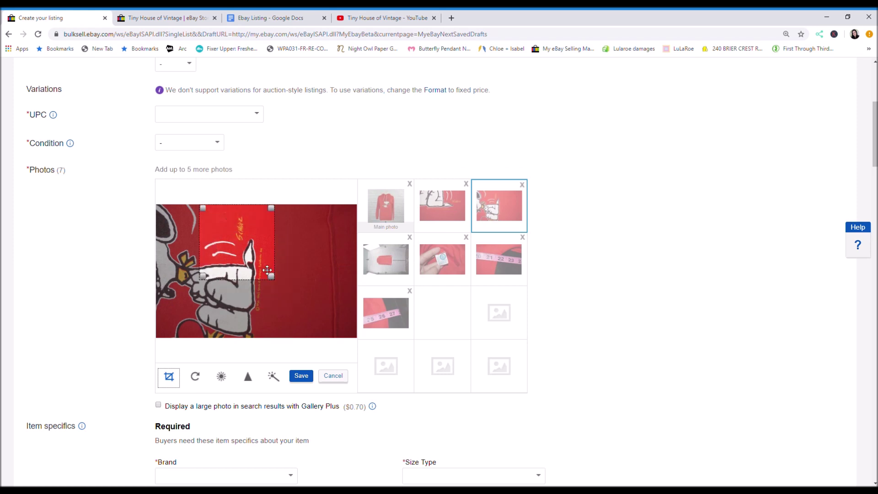
pyautogui.moveTo(273, 279); pyautogui.dragTo(305, 321)
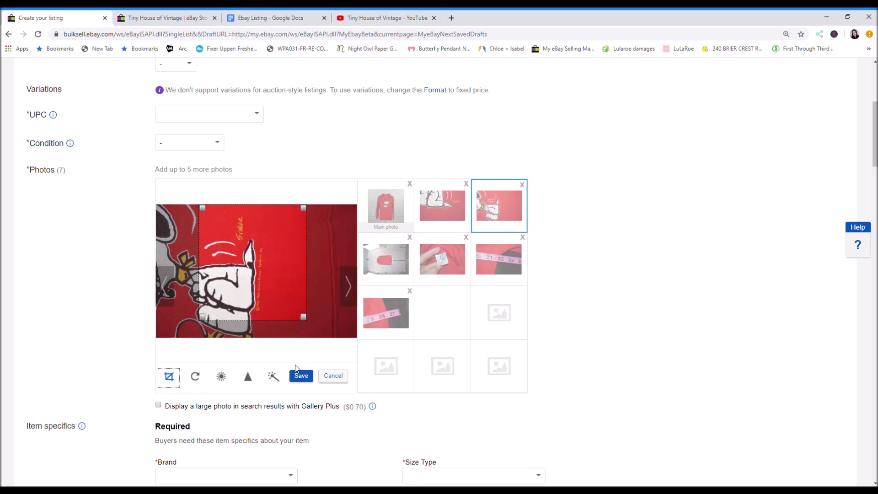
pyautogui.click(302, 378)
pyautogui.click(387, 263)
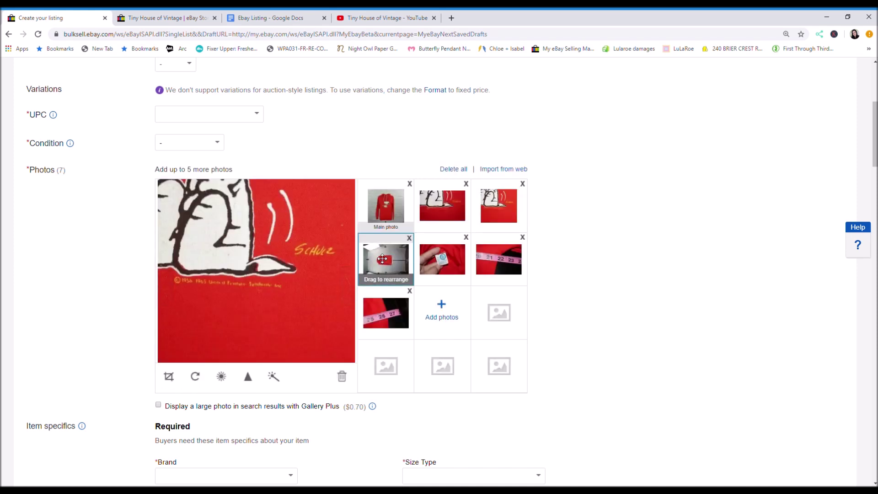
# - Crop the back-view hoodie photo, rotate it upright and save
pyautogui.click(172, 379)
pyautogui.click(304, 376)
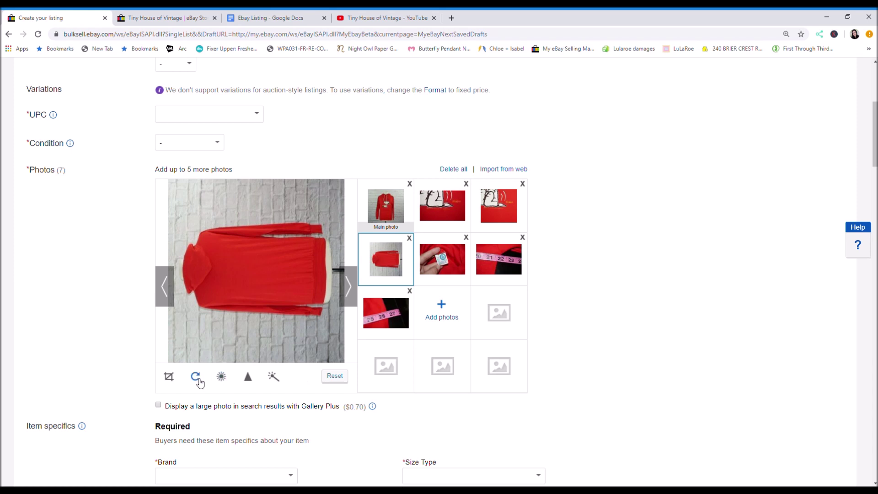
pyautogui.click(195, 376)
pyautogui.click(301, 377)
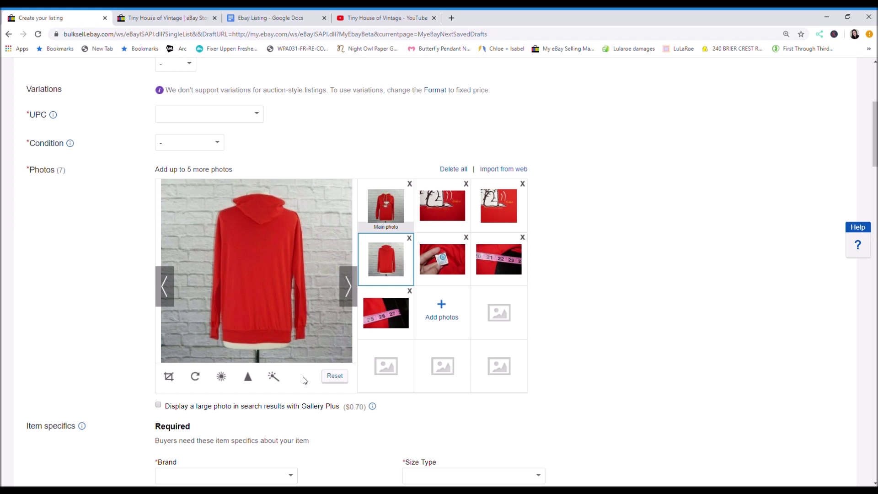
# - Crop the tag photo to a centered close-up of the Artex label
pyautogui.click(435, 263)
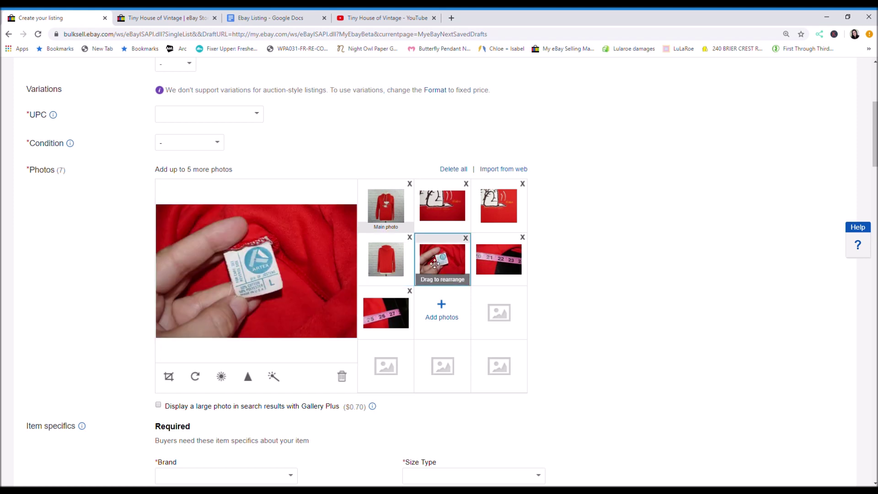
pyautogui.click(169, 377)
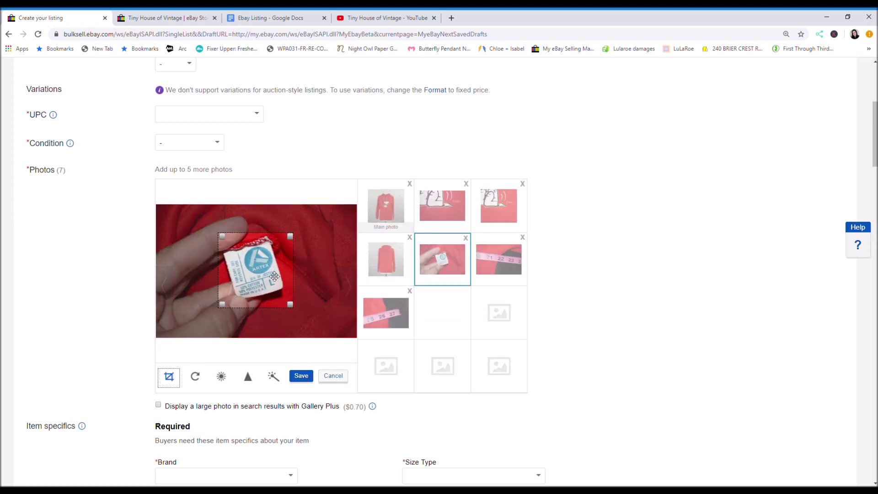
pyautogui.moveTo(275, 276); pyautogui.dragTo(277, 273)
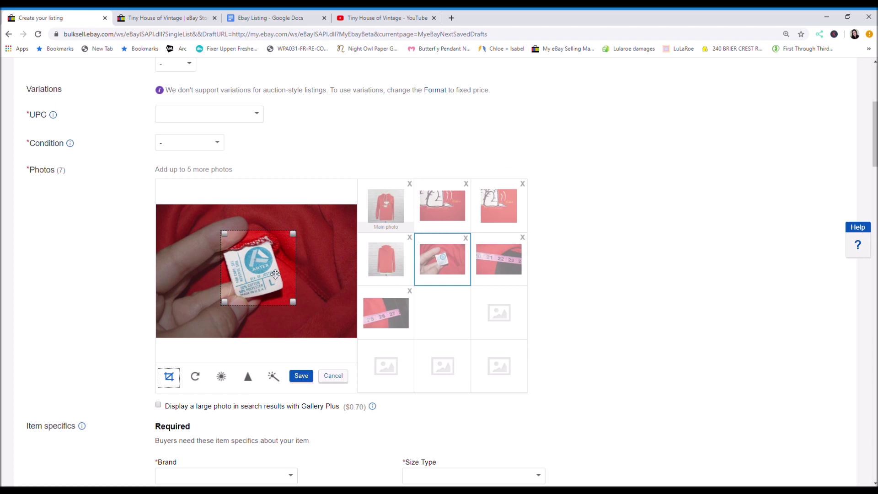
pyautogui.click(300, 376)
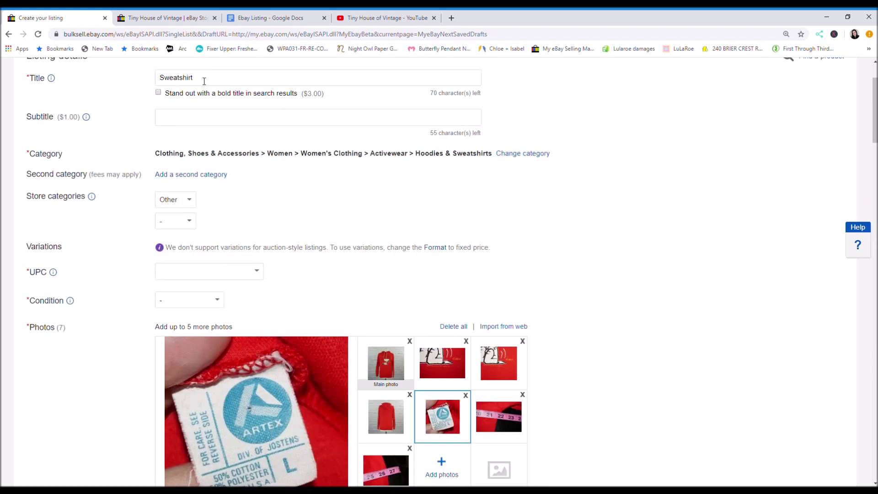
# - Replace the title with 'Vintage 70s Snoopy Woodstock Cowboy Hoodie Sweatshirt Large'
pyautogui.moveTo(205, 81); pyautogui.dragTo(151, 78)
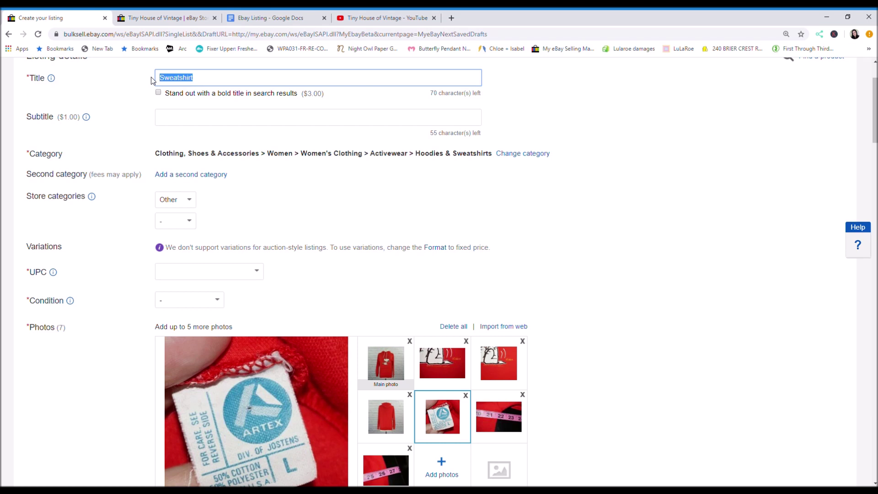
pyautogui.write('Vintage 70s Snoopy Woods')
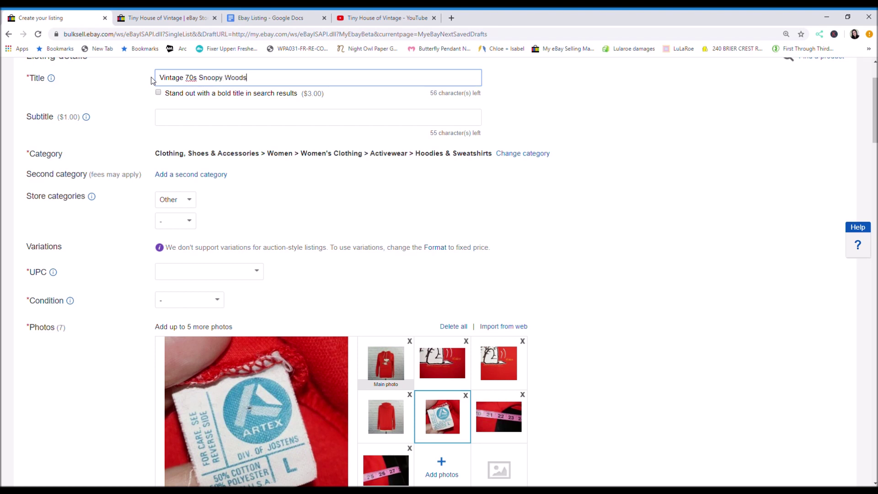
pyautogui.write('tock Cowboy Hoodie Sweatshirt ')
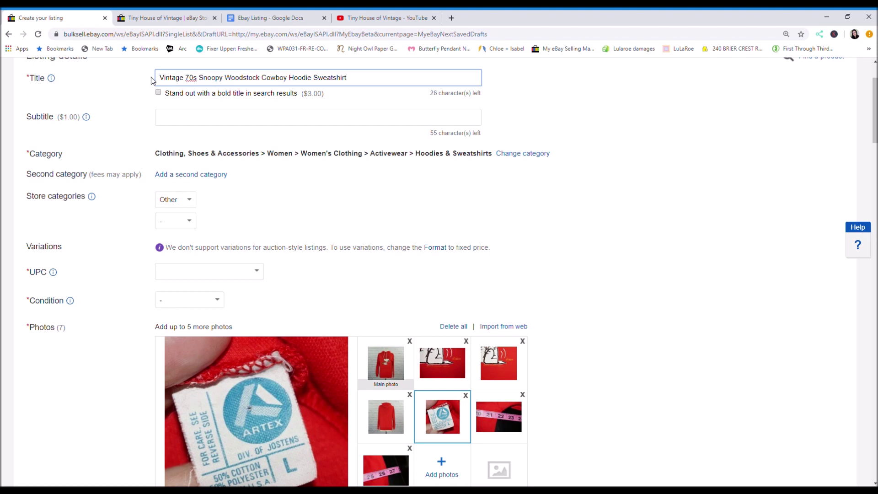
pyautogui.write('Large')
pyautogui.click(180, 200)
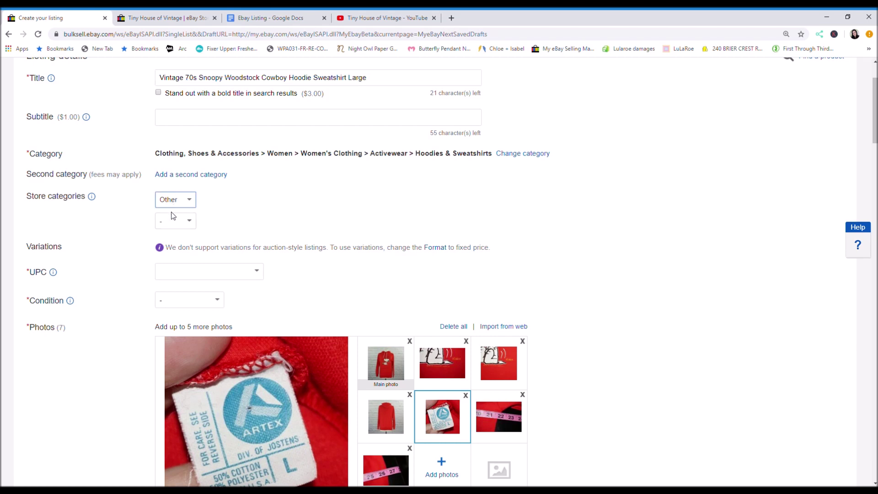
# - Set the UPC to 'Does not apply'
pyautogui.click(257, 274)
pyautogui.click(256, 274)
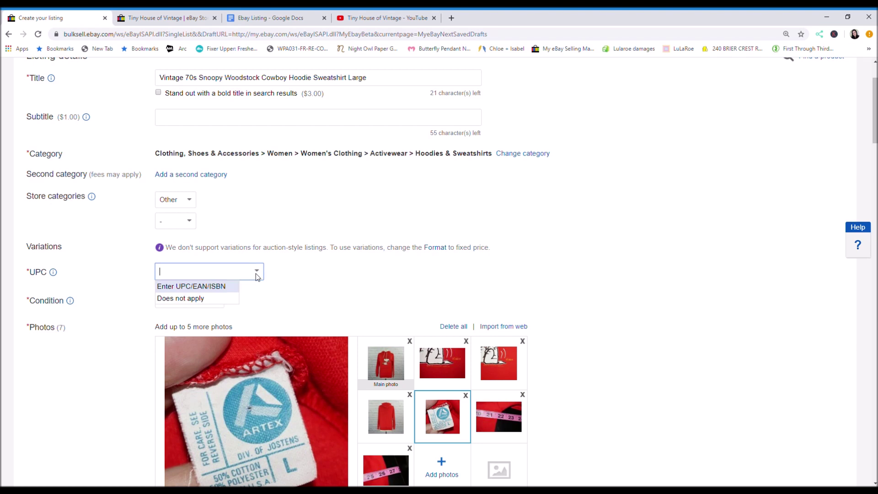
pyautogui.click(220, 299)
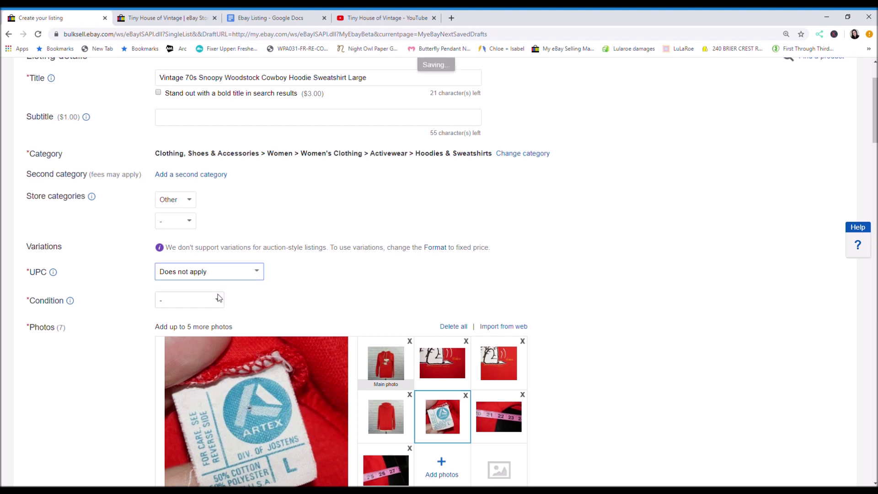
pyautogui.click(218, 300)
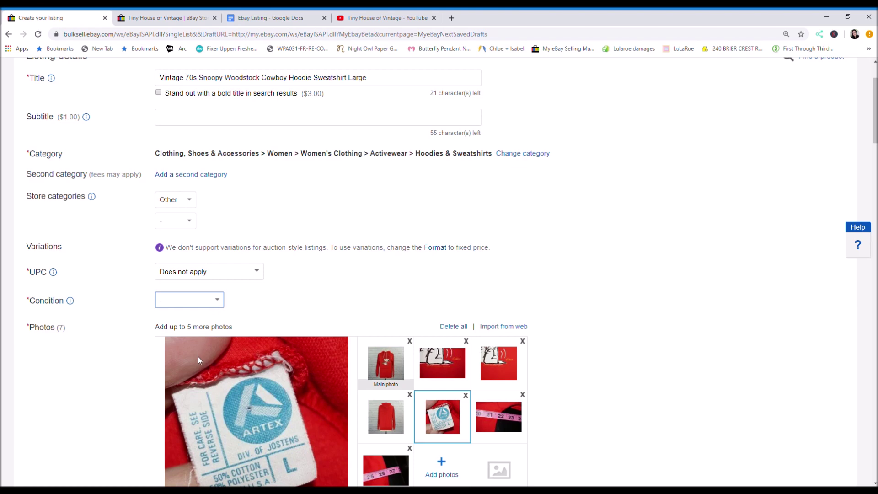
# - Set condition to Pre-owned, brand to Artex and size type to Regular
pyautogui.press('p')
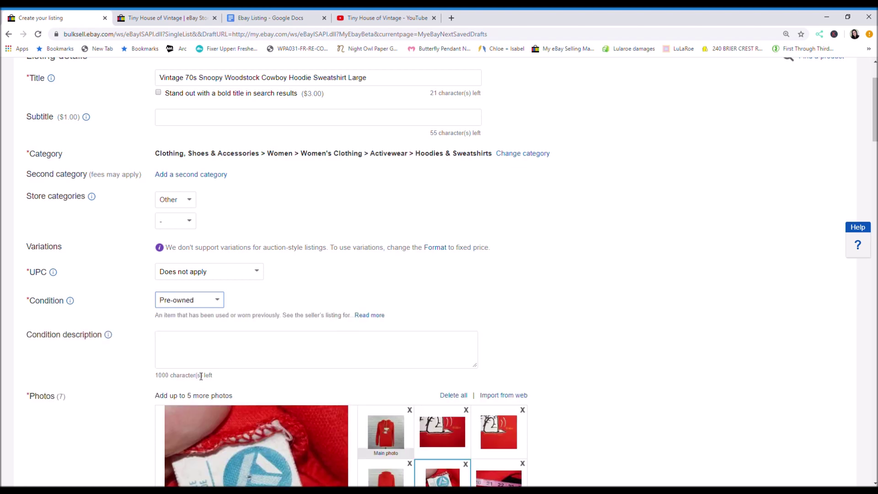
pyautogui.scroll(-10, 289, 212)
pyautogui.scroll(4, 268, 384)
pyautogui.click(269, 379)
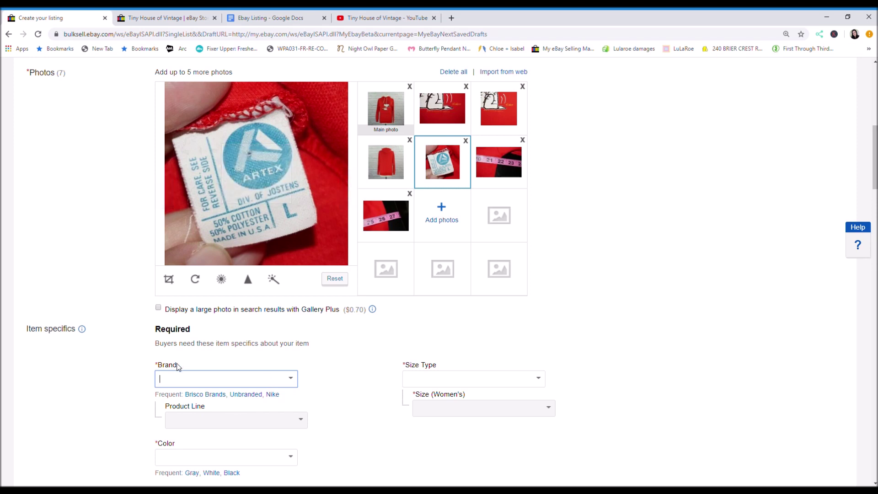
pyautogui.write('Artex')
pyautogui.click(443, 385)
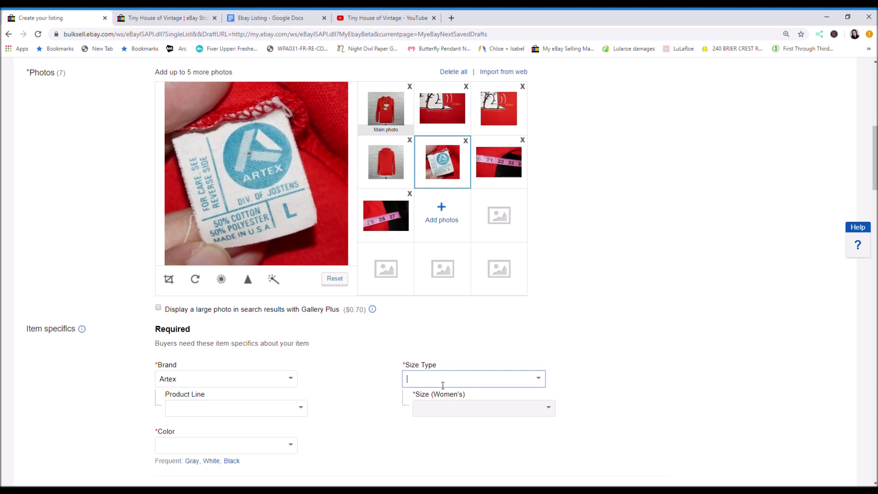
pyautogui.click(537, 383)
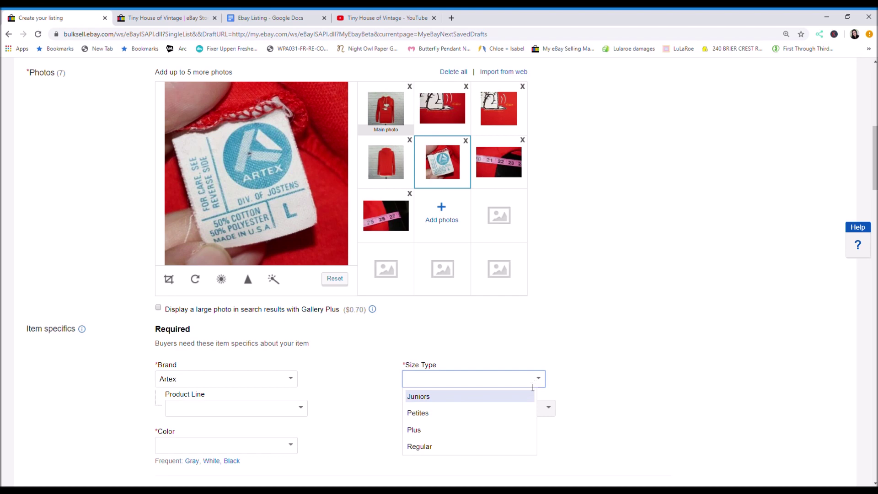
pyautogui.click(418, 445)
# - Set the item's color to Multicolor
pyautogui.scroll(9, 439, 274)
pyautogui.scroll(-2, 439, 274)
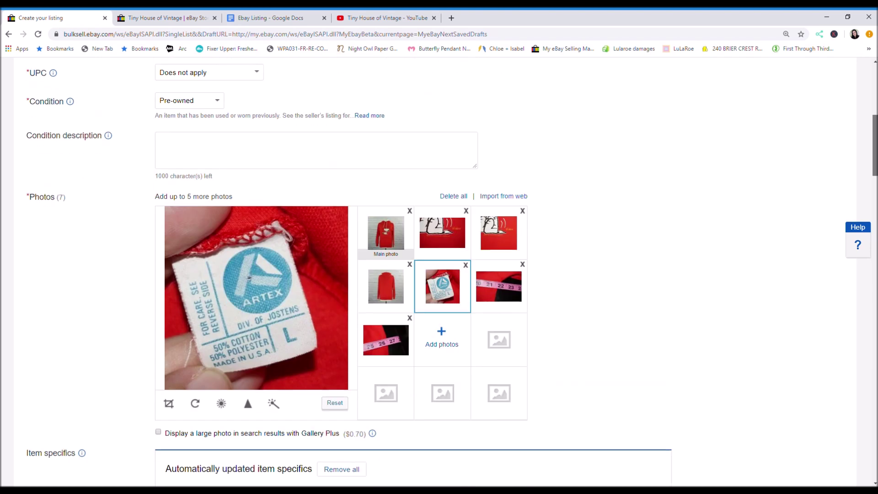
pyautogui.scroll(-7, 439, 274)
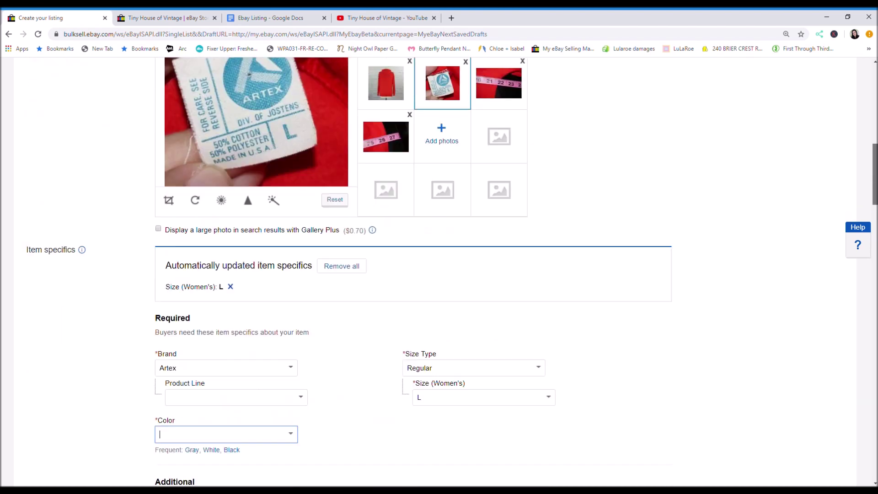
pyautogui.scroll(3, 875, 183)
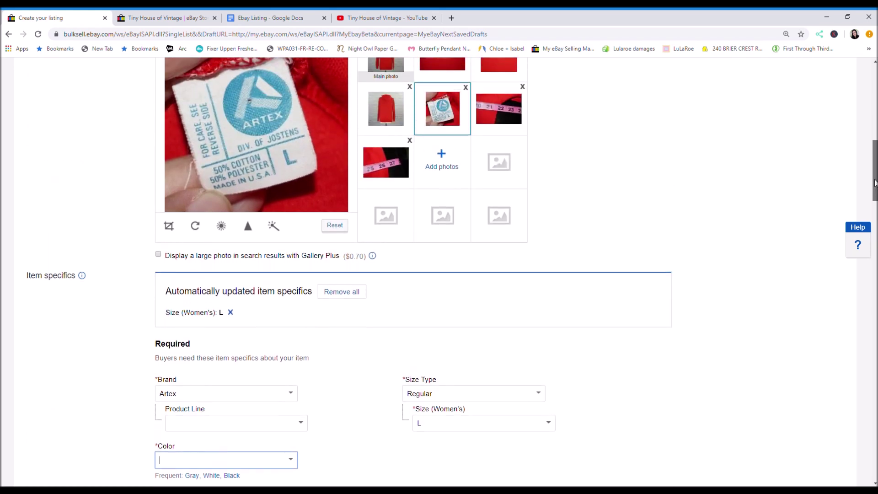
pyautogui.moveTo(874, 183); pyautogui.dragTo(874, 176)
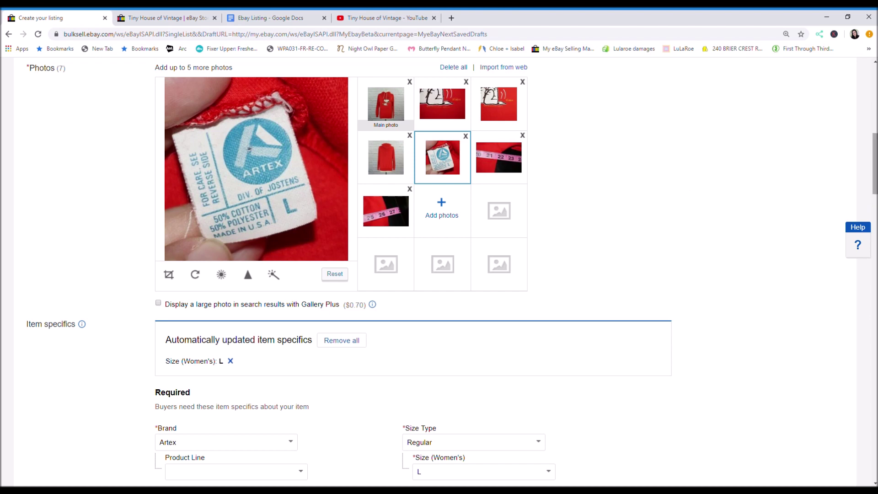
pyautogui.scroll(-4, 714, 243)
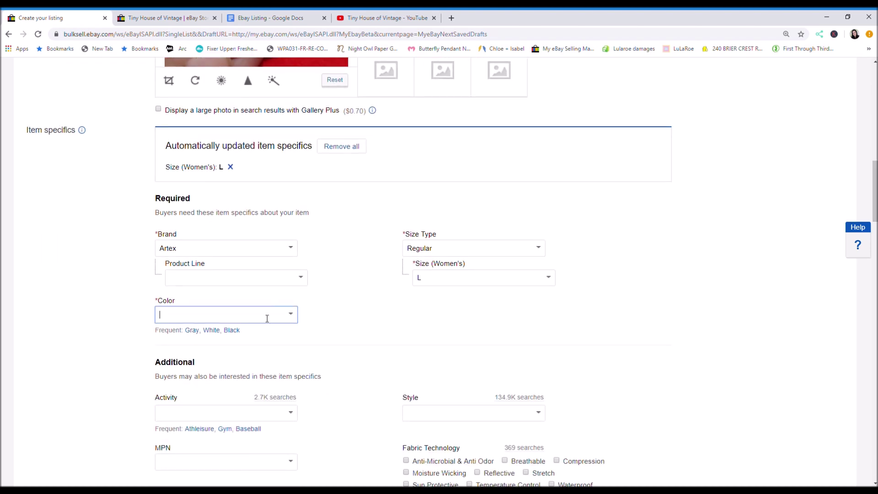
pyautogui.write('Mu')
pyautogui.click(206, 332)
# - Set the sleeve style to Long Sleeve and the material to Cotton Blend
pyautogui.scroll(-4, 209, 288)
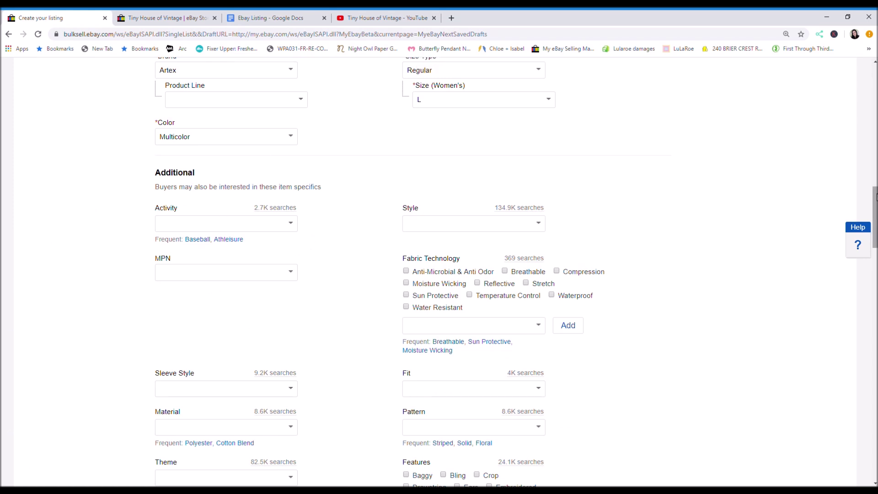
pyautogui.scroll(-2, 649, 245)
pyautogui.click(275, 308)
pyautogui.write('Long')
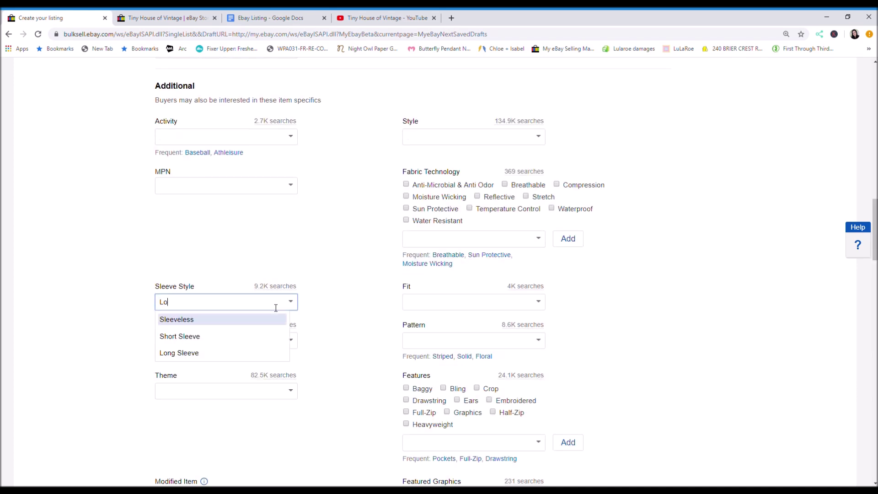
pyautogui.click(269, 317)
pyautogui.moveTo(876, 182); pyautogui.dragTo(876, 242)
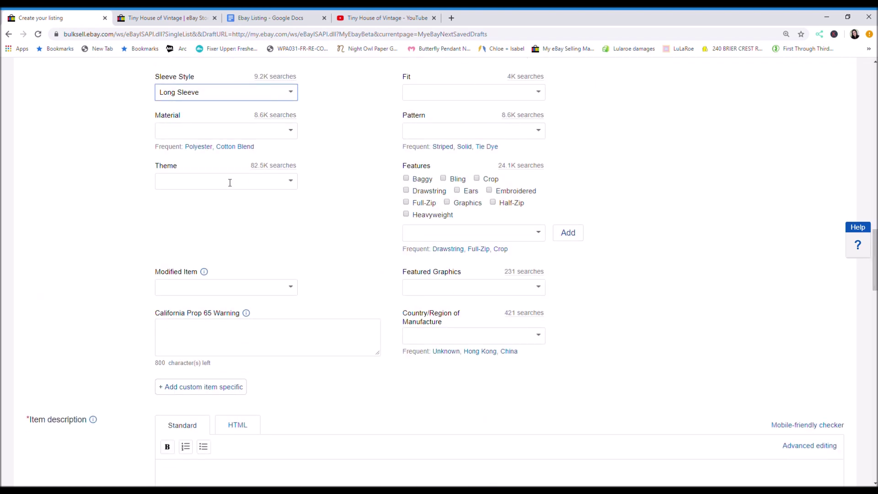
pyautogui.click(232, 148)
pyautogui.scroll(-6, 232, 152)
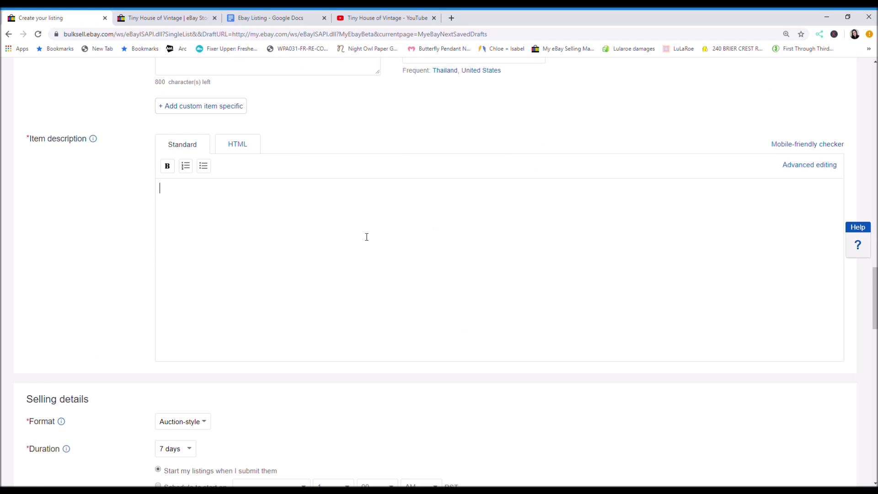
pyautogui.click(270, 18)
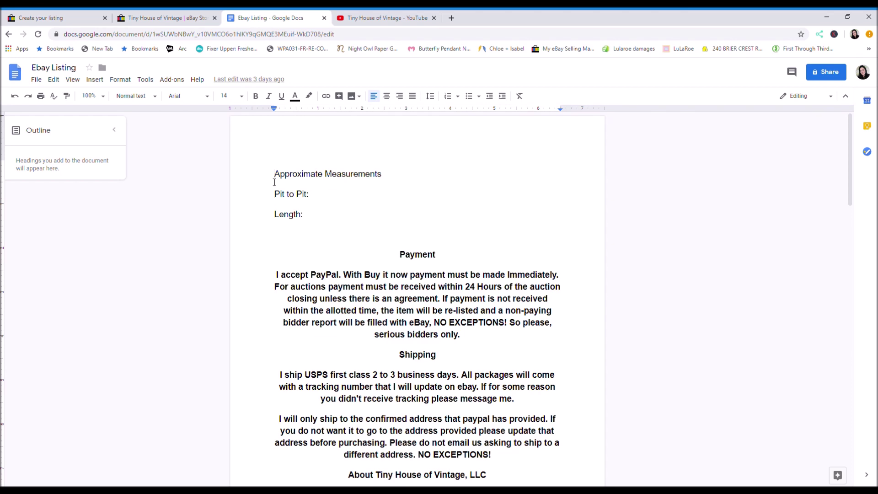
# - Copy the doc's template text, Approximate Measurements through shop details, and return to eBay
pyautogui.moveTo(274, 174); pyautogui.dragTo(560, 434)
pyautogui.scroll(15, 366, 229)
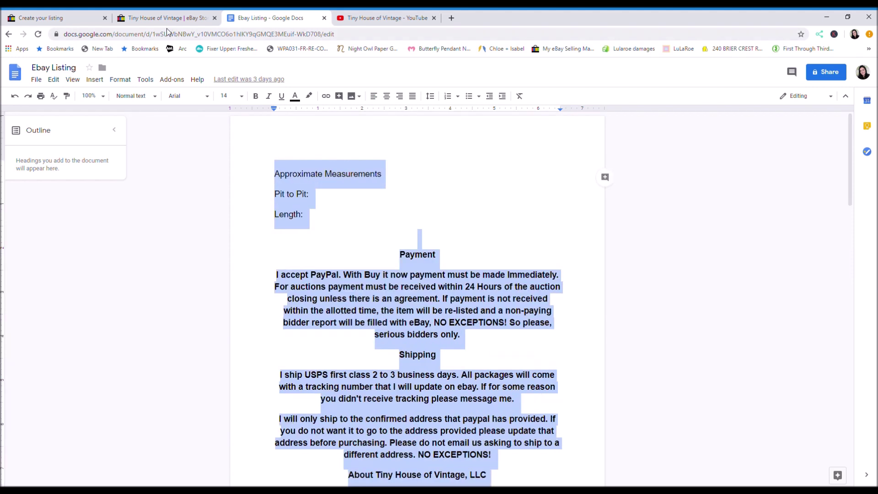
pyautogui.click(51, 18)
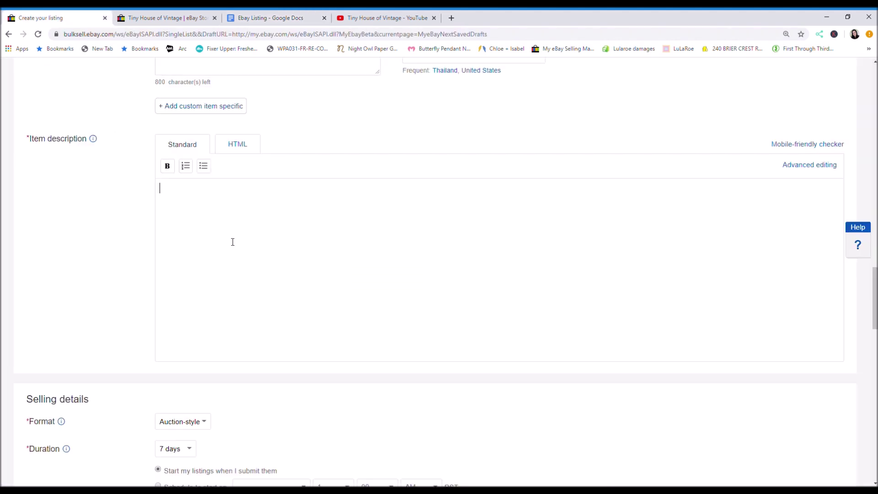
# - Paste the template into the description and fill in Pit to Pit 22" and Length 26.5"
pyautogui.hotkey('ctrl', 'v')
pyautogui.click(202, 217)
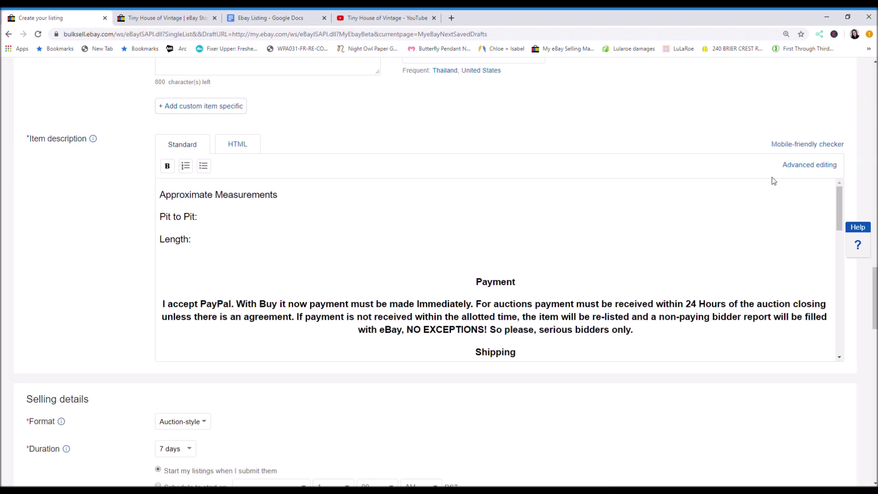
pyautogui.moveTo(876, 293); pyautogui.dragTo(875, 313)
pyautogui.write('22"')
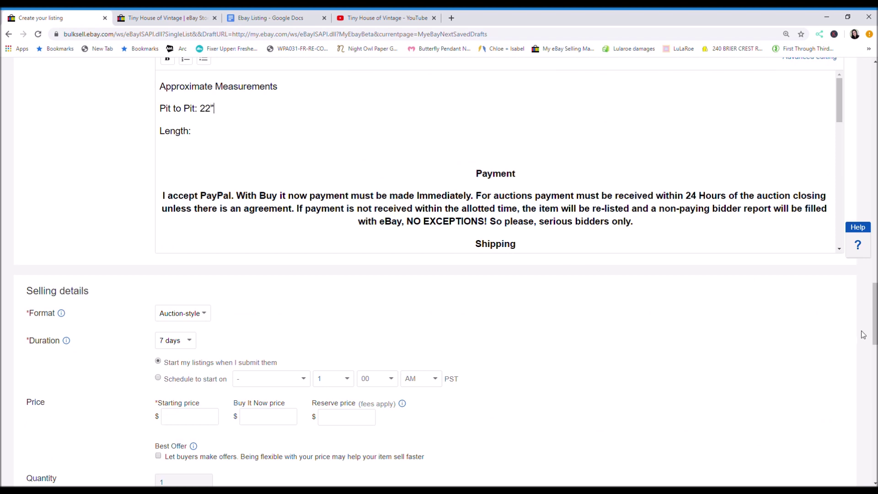
pyautogui.moveTo(875, 320); pyautogui.dragTo(876, 173)
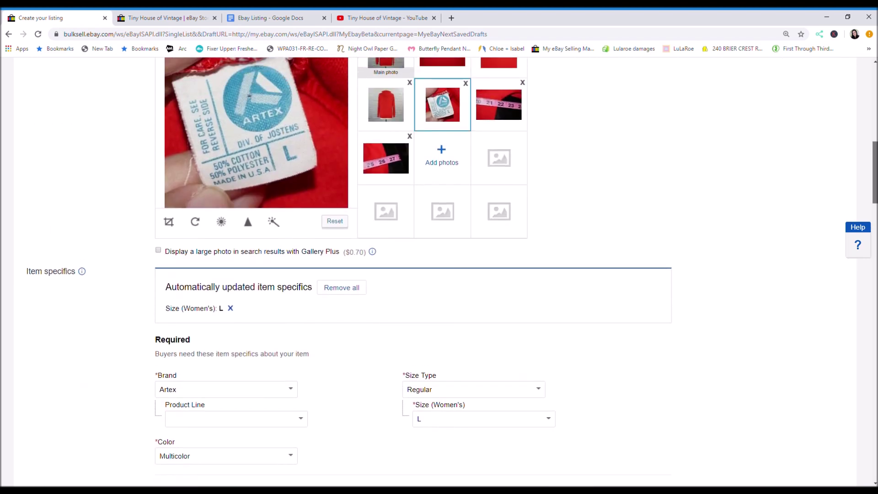
pyautogui.scroll(-15, 231, 380)
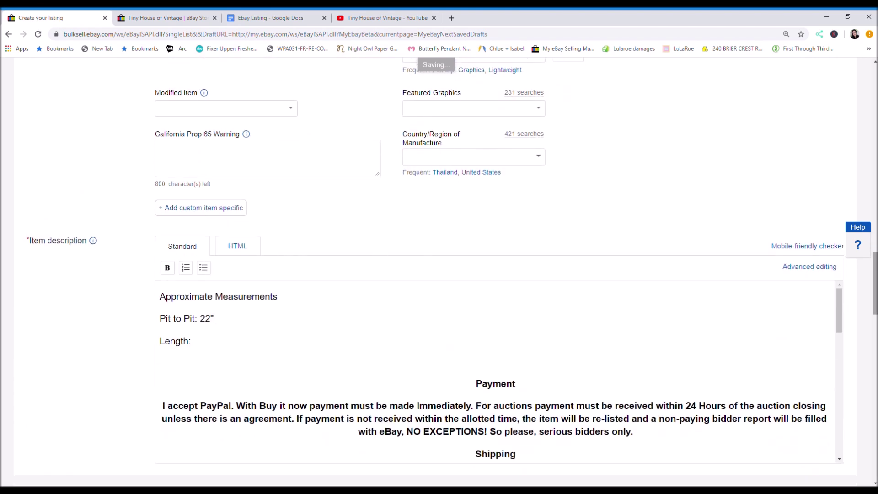
pyautogui.write('26.5"')
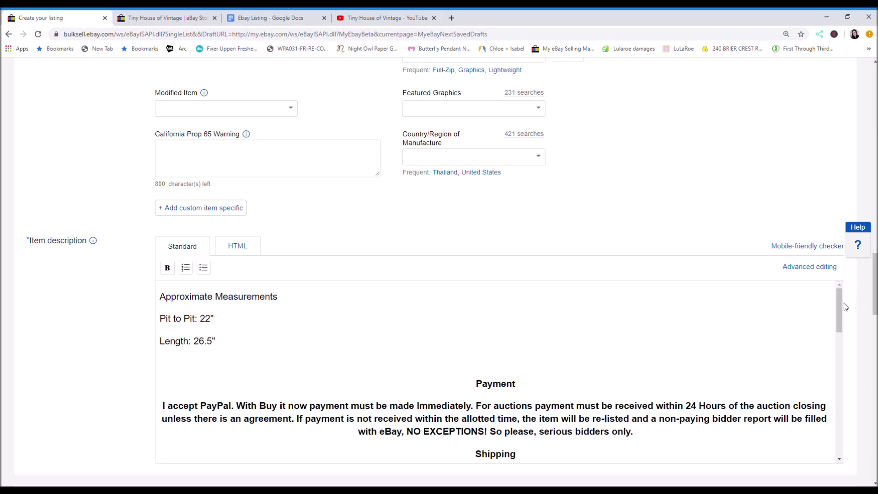
# - Add the note 'Smoke free, Pet free, No rips tears or stains.' below the length
pyautogui.scroll(-2, 846, 306)
pyautogui.scroll(-1, 599, 238)
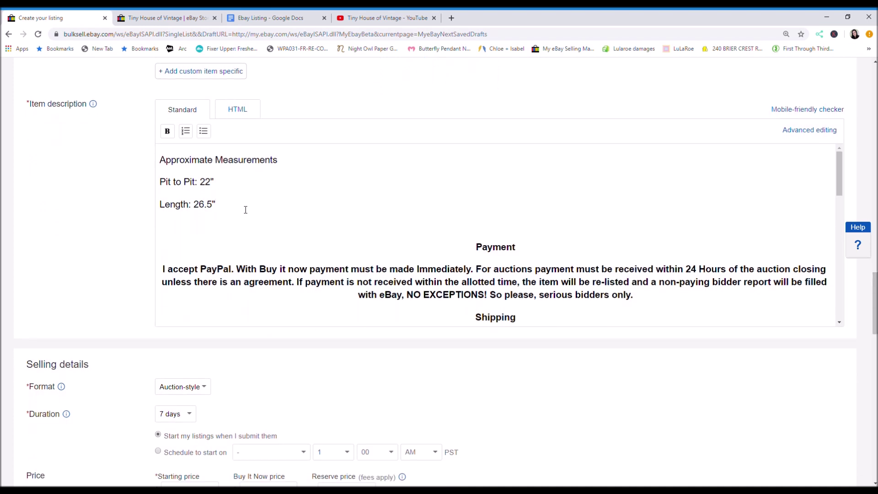
pyautogui.press('Return')
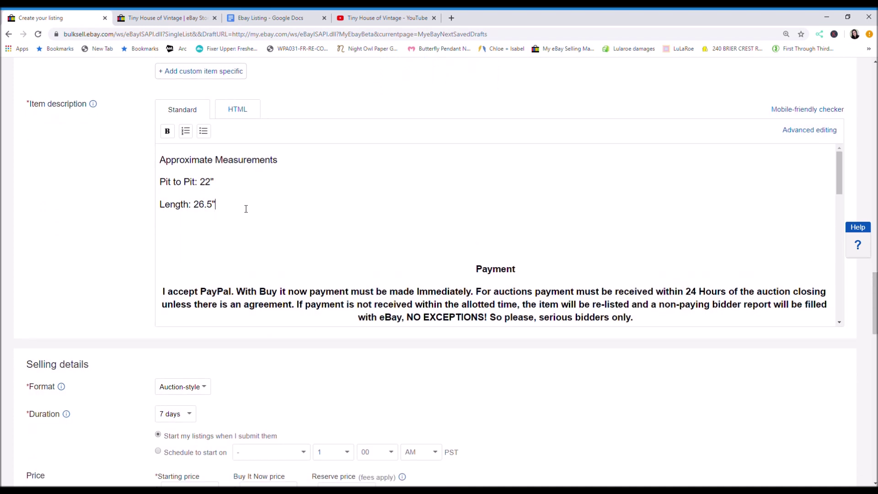
pyautogui.press('Return')
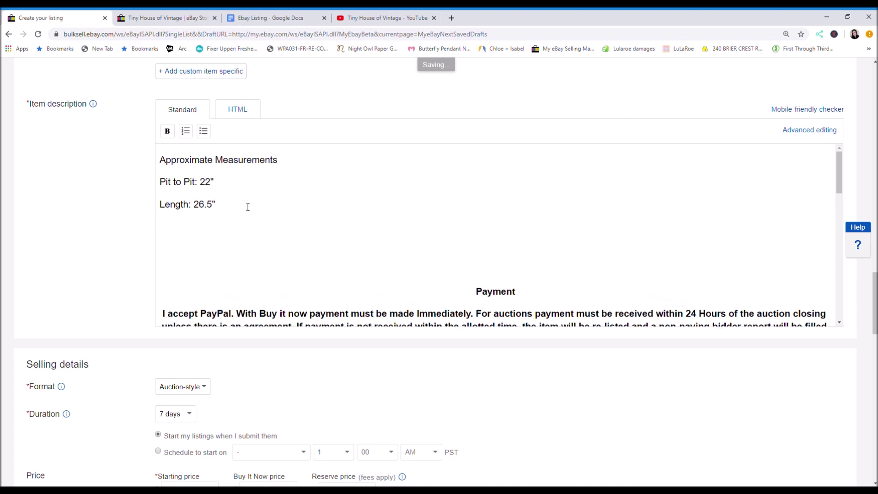
pyautogui.write('Smoke free')
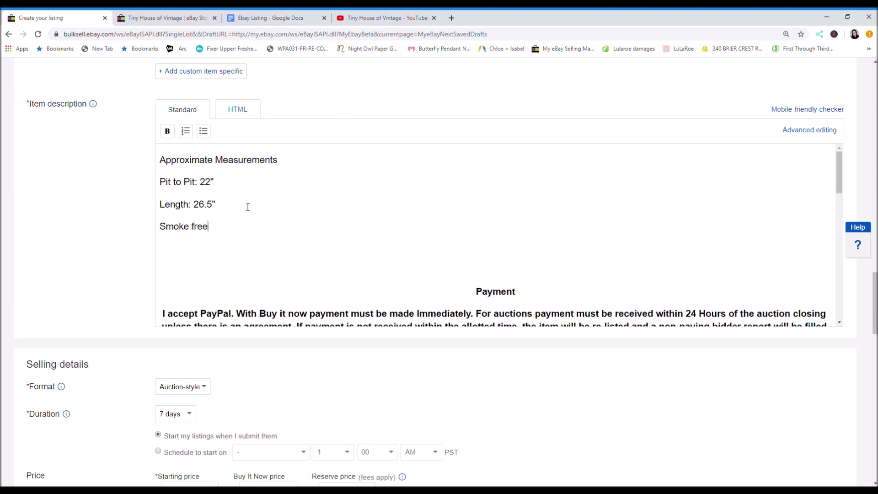
pyautogui.write(', Pet free, No')
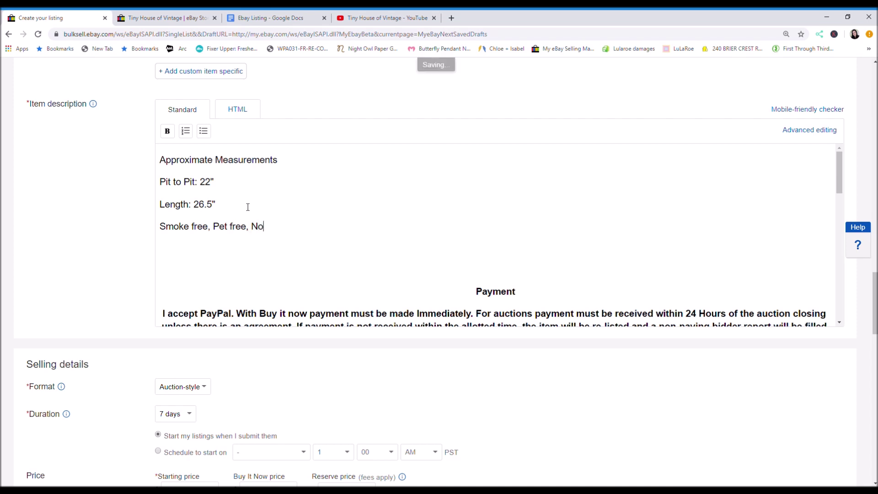
pyautogui.write(' rips tears ')
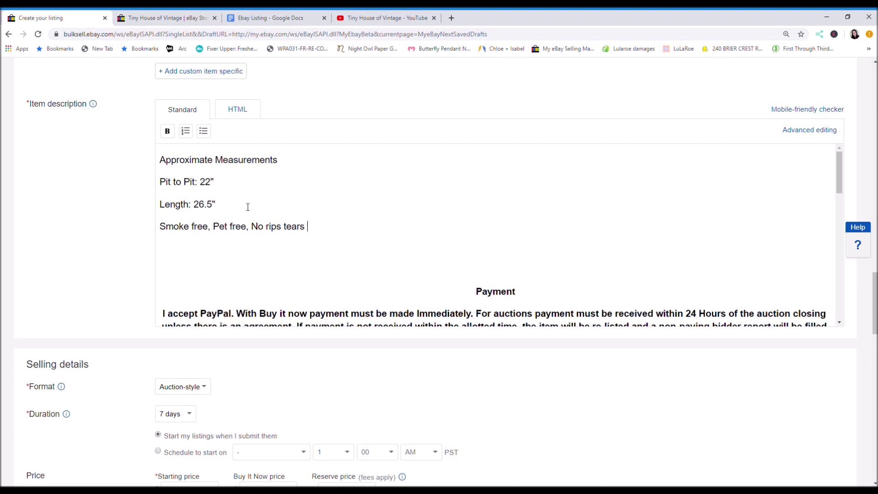
pyautogui.write('or stains.')
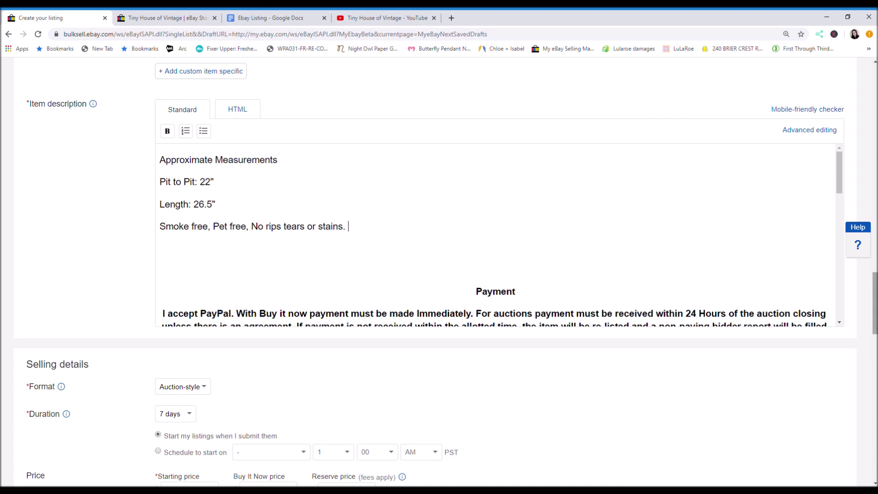
pyautogui.moveTo(875, 298); pyautogui.dragTo(872, 315)
# - Change the listing format from auction to Fixed price, ready for the Buy It Now price
pyautogui.click(204, 247)
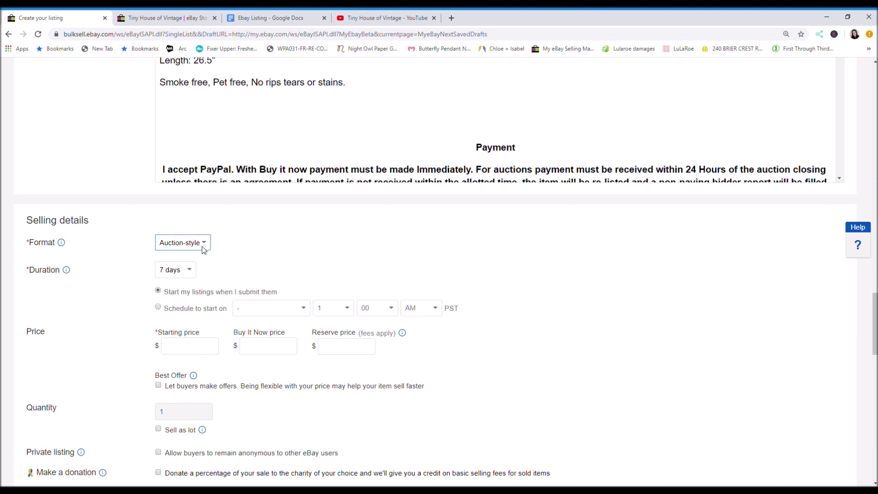
pyautogui.click(200, 274)
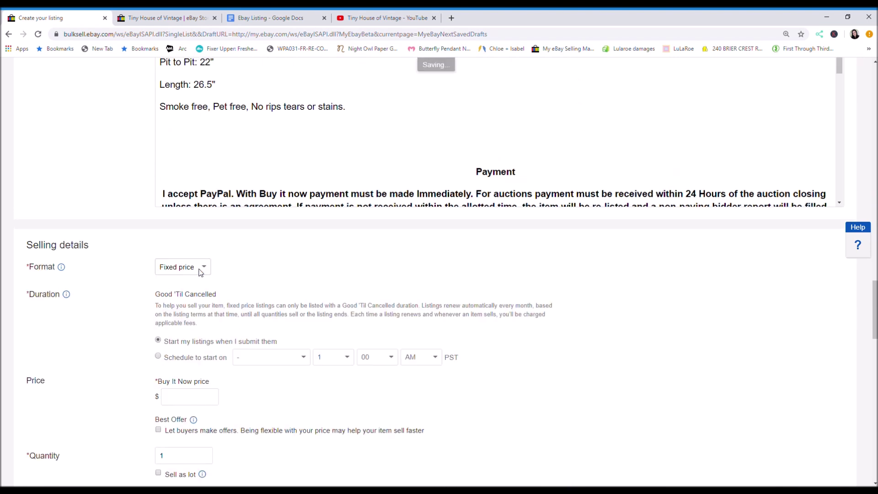
pyautogui.click(207, 401)
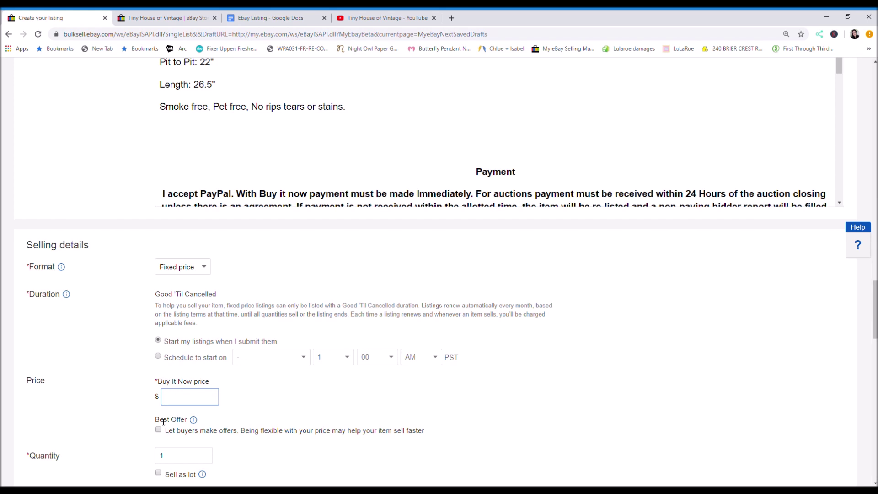
pyautogui.moveTo(875, 337); pyautogui.dragTo(876, 357)
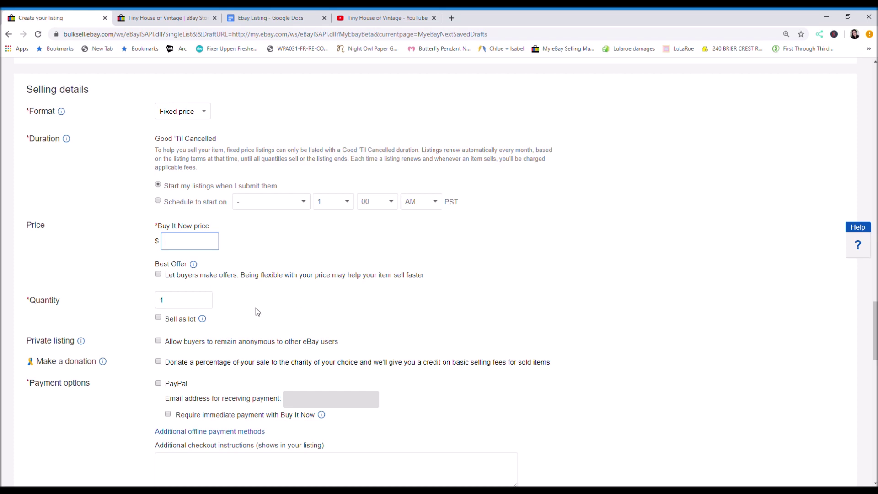
pyautogui.click(192, 247)
# - Scroll back to Photos and preview the second thumbnail, the Schulz signature drawing
pyautogui.moveTo(875, 329)
pyautogui.mouseDown()
pyautogui.moveTo(869, 146)
pyautogui.moveTo(871, 166)
pyautogui.moveTo(874, 151)
pyautogui.mouseUp()
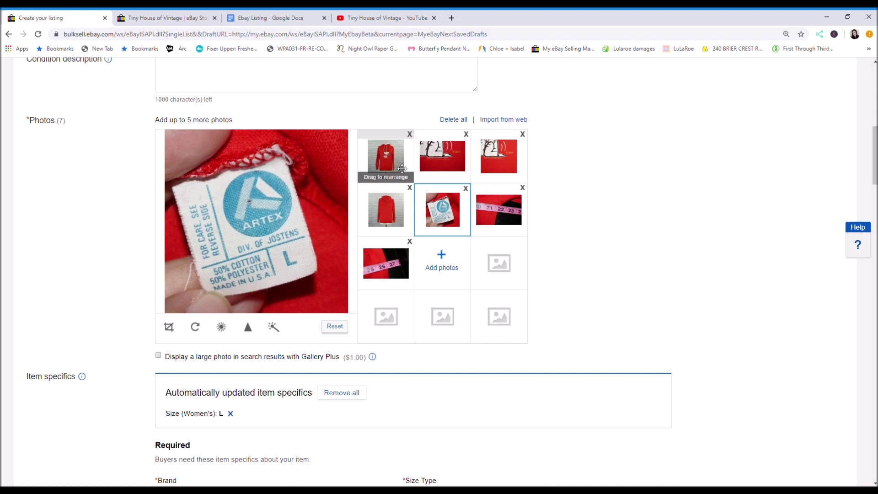
pyautogui.click(444, 168)
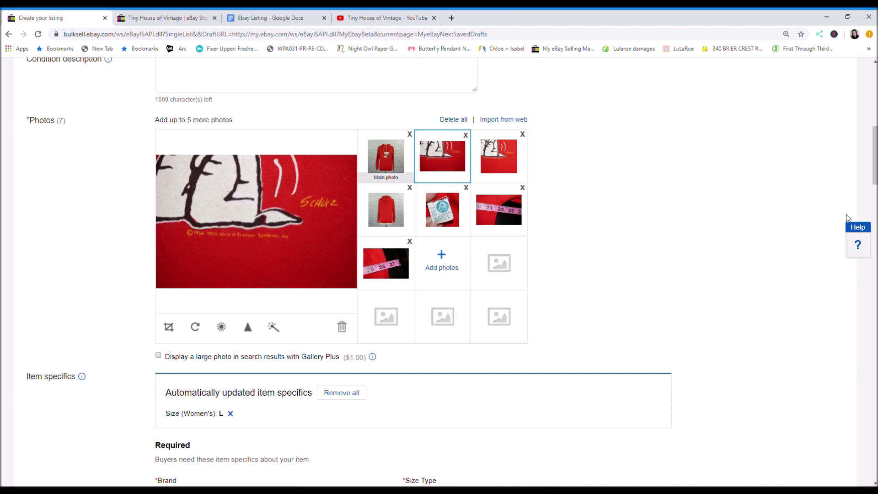
# - Enter 98.00 as the hoodie's Buy It Now price in Selling details
pyautogui.moveTo(874, 155); pyautogui.dragTo(874, 331)
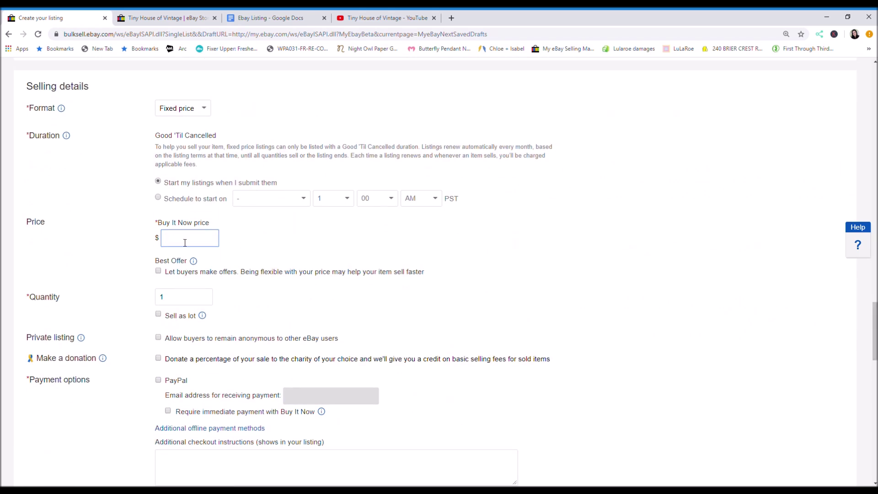
pyautogui.write('98.00')
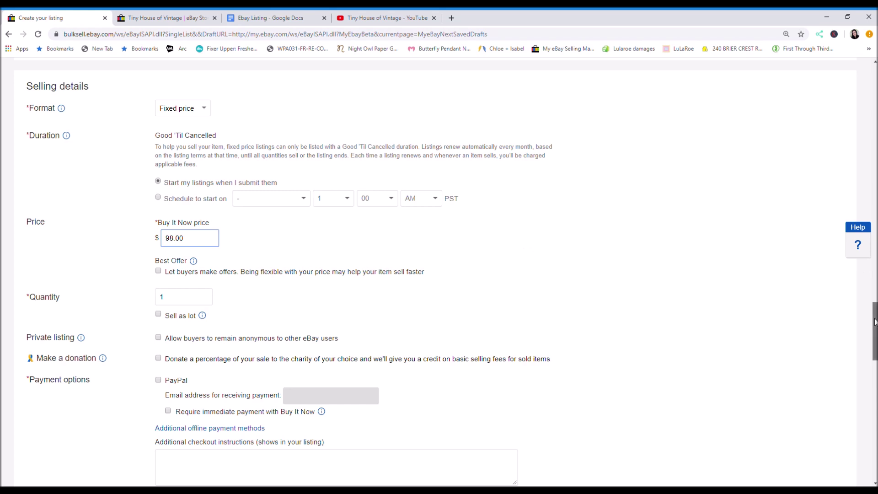
pyautogui.scroll(-3, 874, 322)
# - Accept PayPal as the payment method and require immediate payment for Buy It Now purchases
pyautogui.scroll(1, 166, 270)
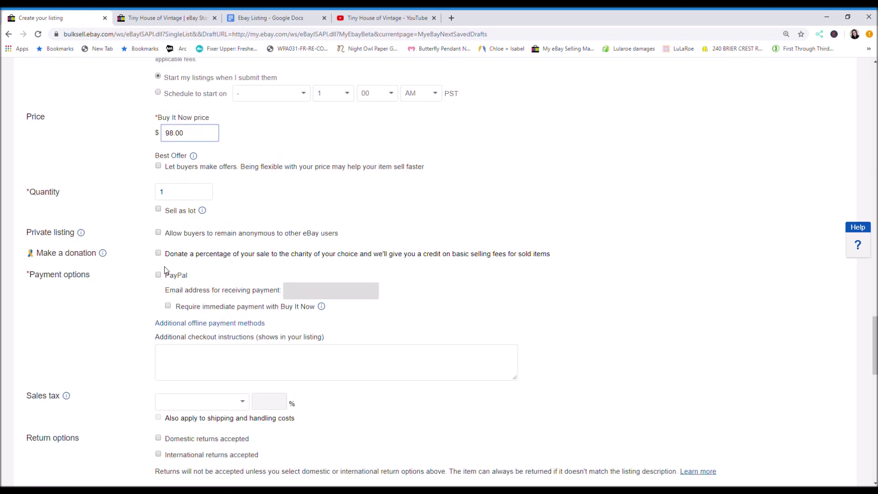
pyautogui.click(160, 276)
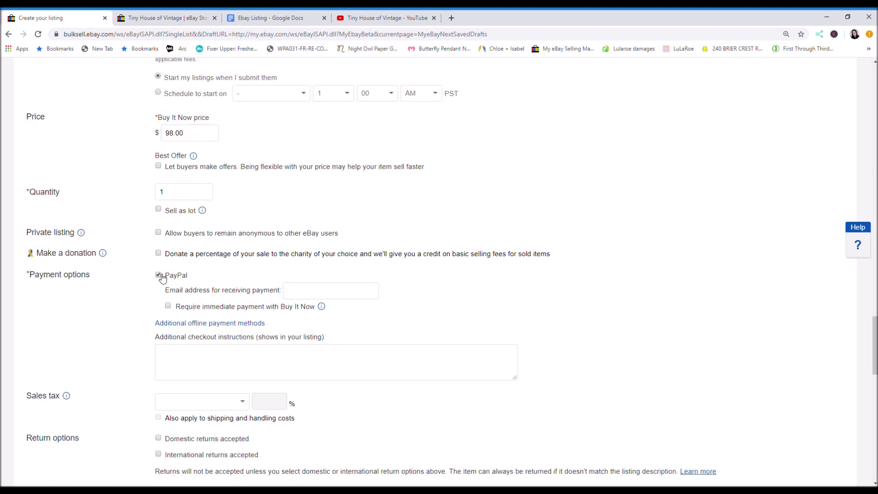
pyautogui.click(315, 291)
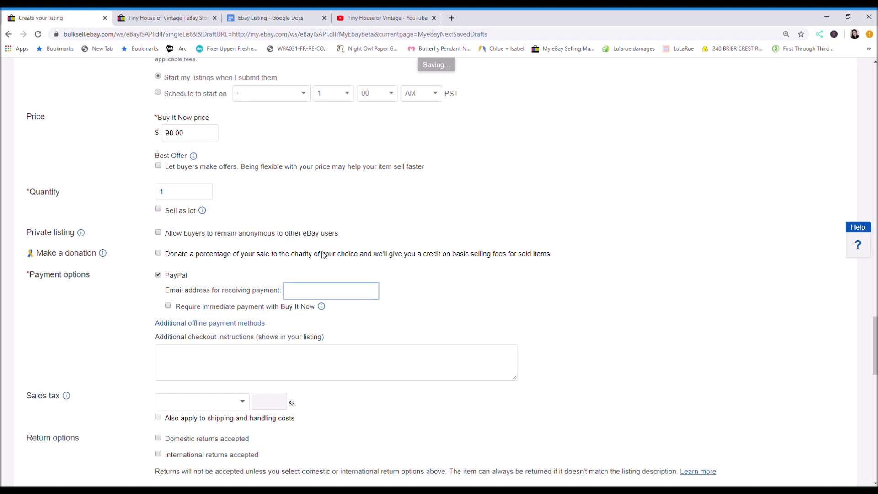
pyautogui.click(169, 306)
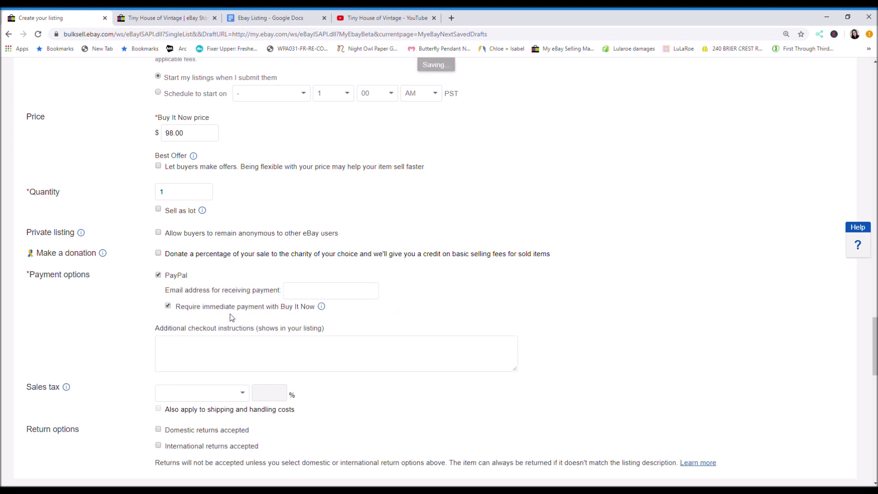
# - Choose USPS Priority Mail Padded Flat Rate Envelope for domestic shipping with an 8.00 cost
pyautogui.scroll(-6, 358, 398)
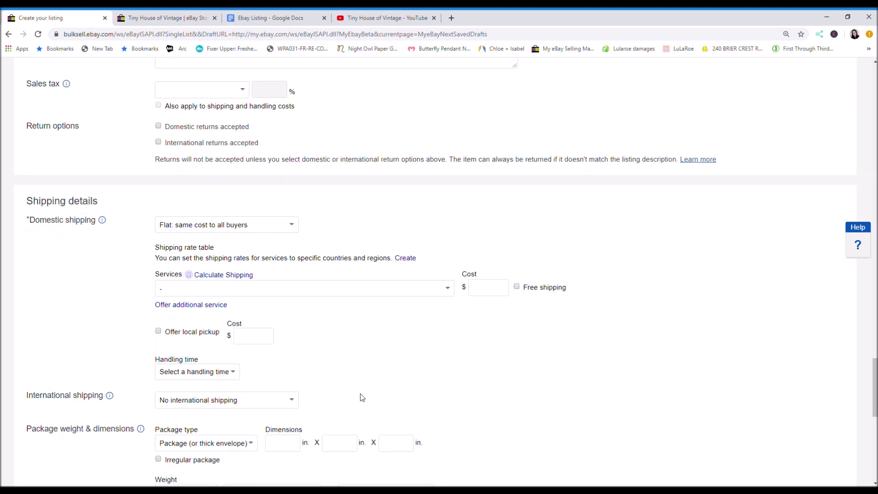
pyautogui.click(413, 292)
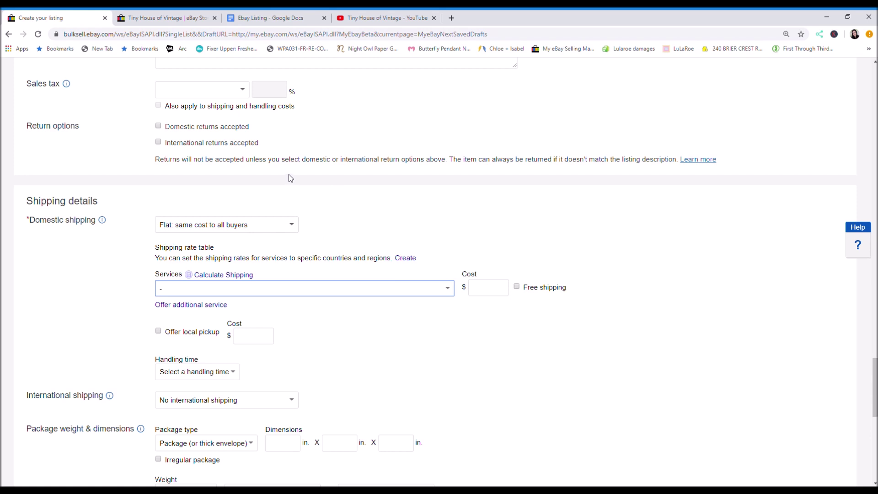
pyautogui.press('Down')
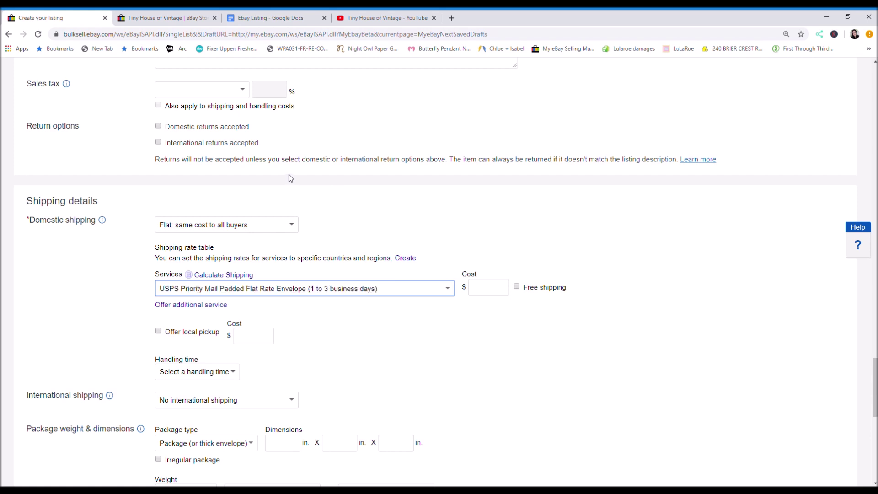
pyautogui.click(488, 288)
pyautogui.write('8.00')
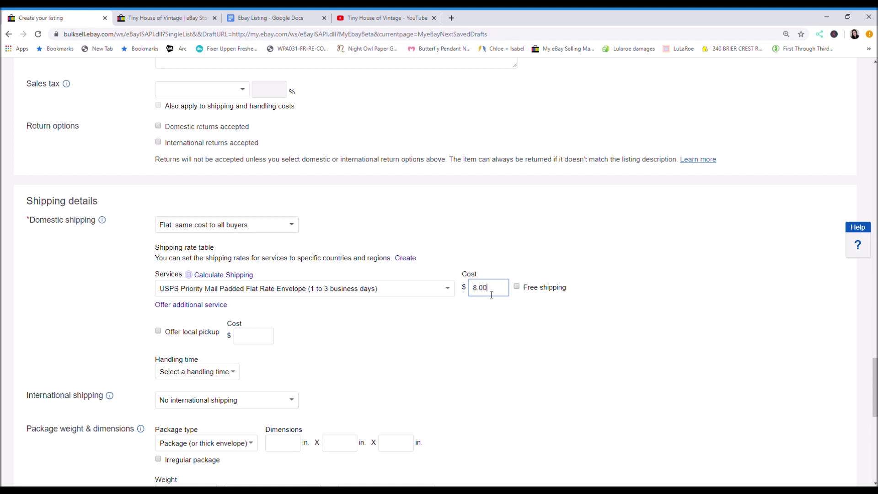
# - Pick 1 business day handling time and keep No international shipping selected
pyautogui.click(222, 373)
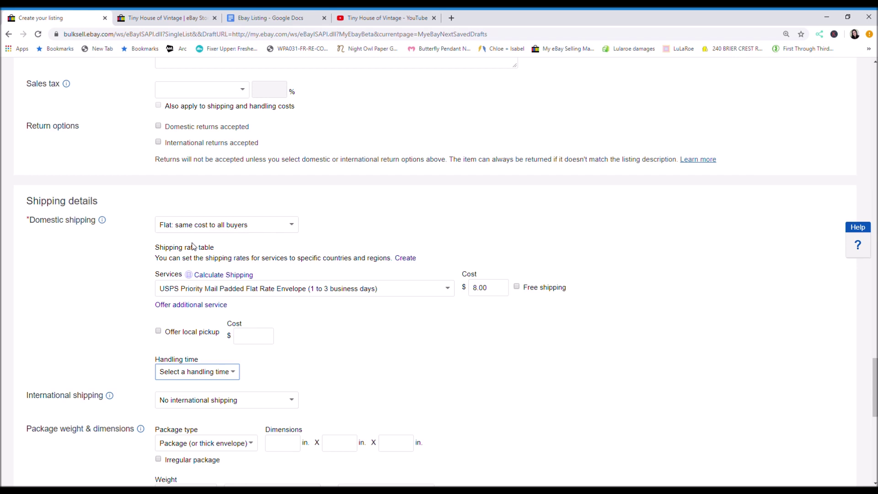
pyautogui.press('1')
pyautogui.click(198, 400)
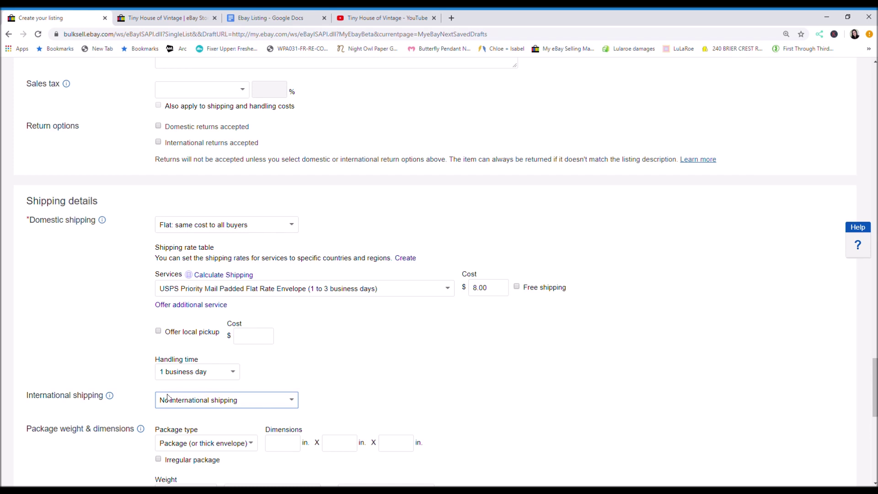
pyautogui.click(332, 381)
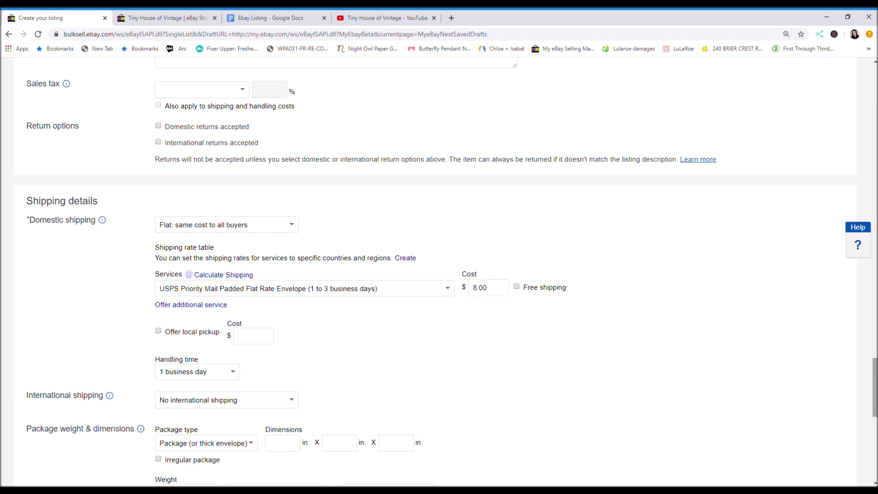
pyautogui.scroll(-5, 854, 399)
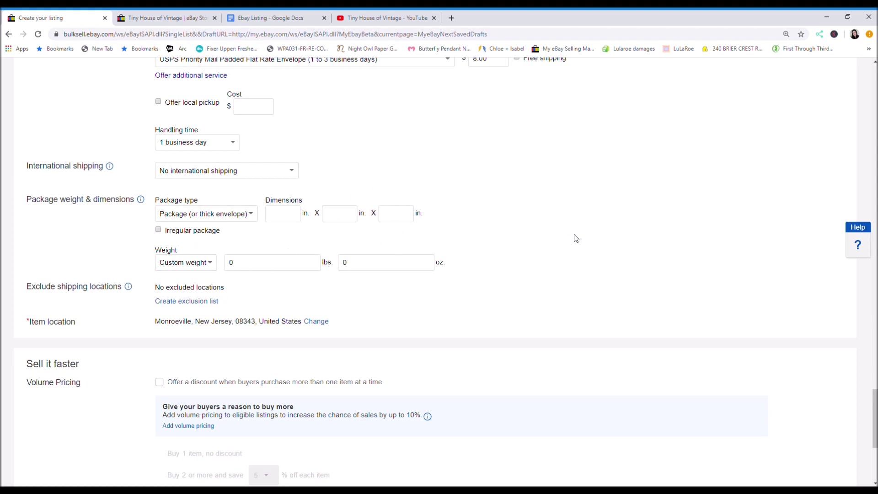
pyautogui.moveTo(875, 429); pyautogui.dragTo(875, 462)
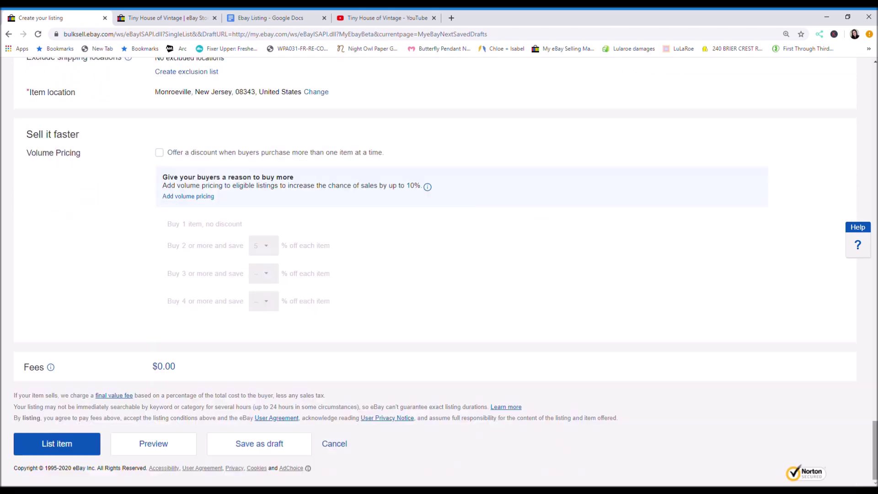
pyautogui.click(81, 449)
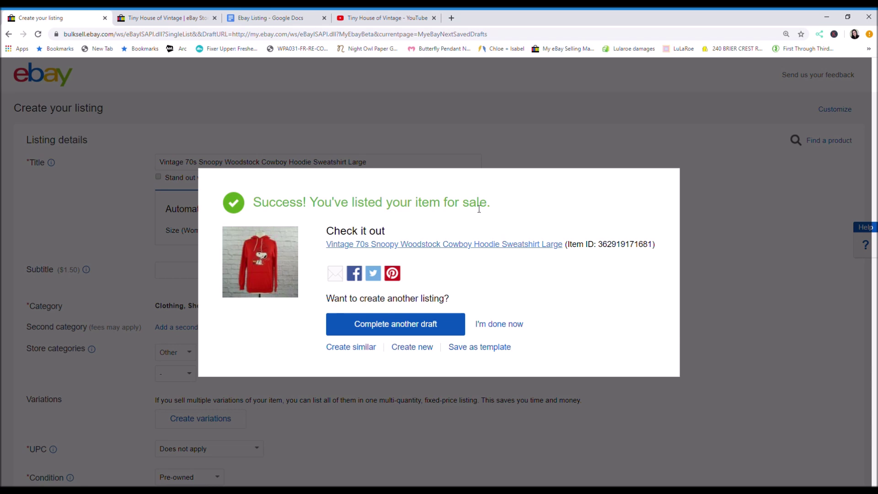
# - Open the new hoodie's item page and review its US $98.00 price and $8.00 shipping
pyautogui.click(416, 245)
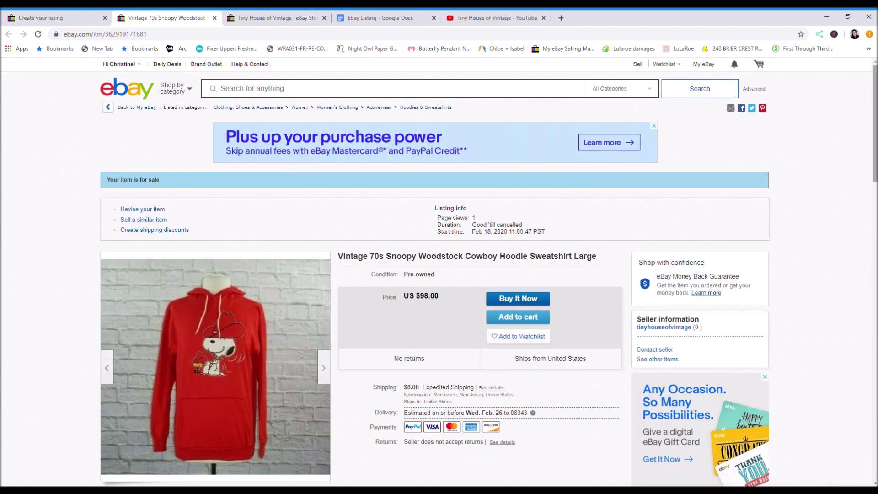
pyautogui.scroll(-1, 765, 378)
pyautogui.scroll(-6, 765, 378)
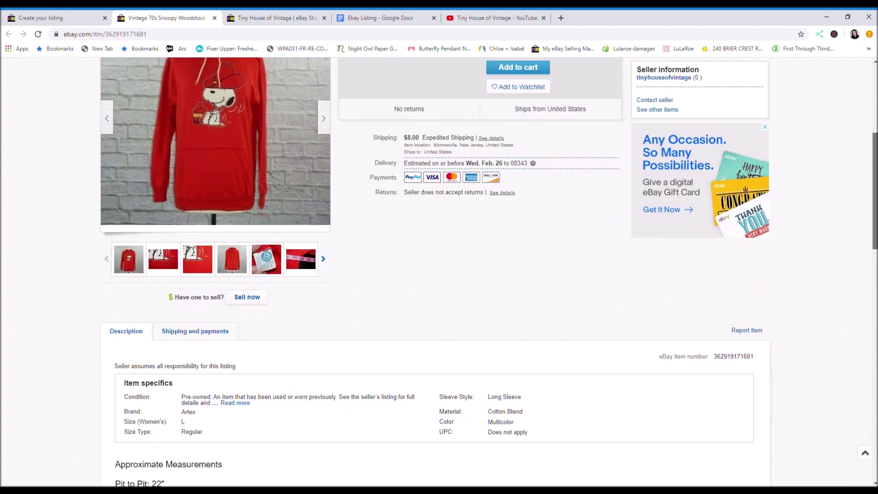
pyautogui.scroll(-5, 765, 378)
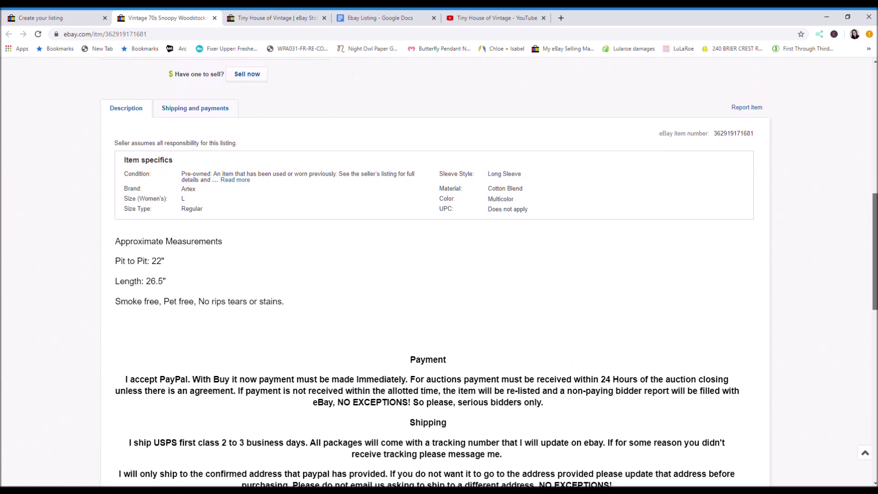
pyautogui.scroll(-8, 490, 272)
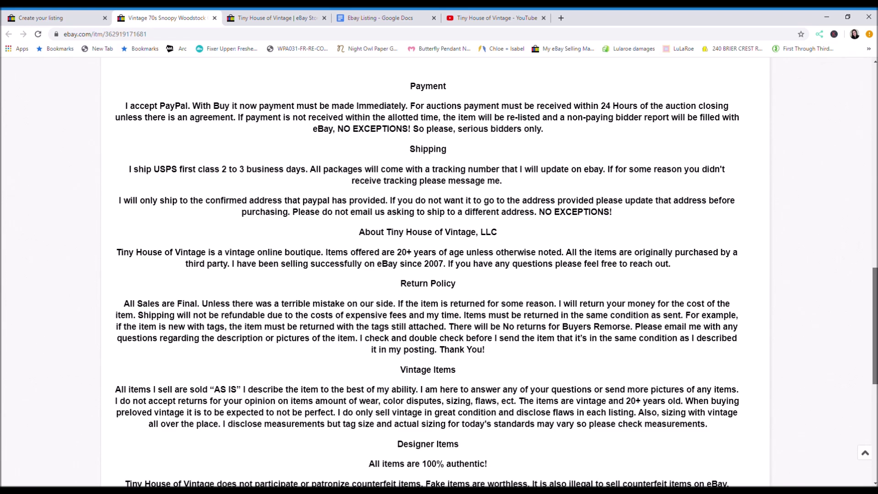
pyautogui.scroll(-7, 866, 247)
pyautogui.scroll(15, 866, 246)
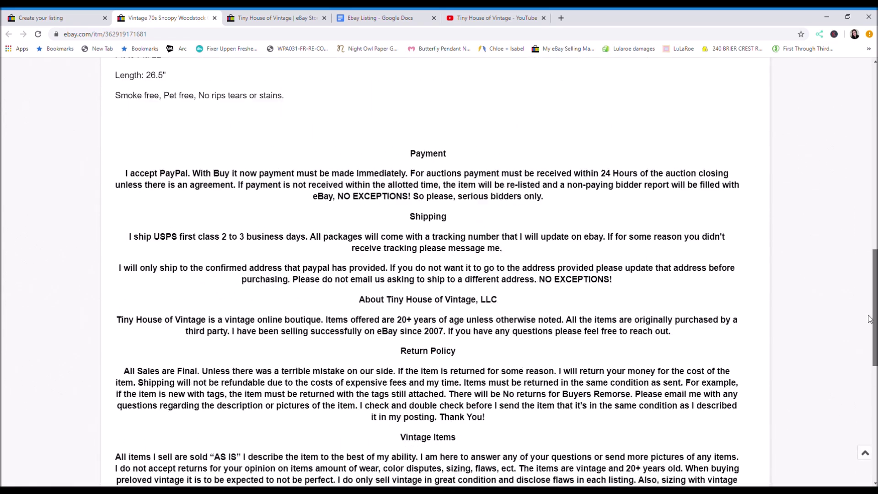
pyautogui.scroll(-7, 866, 246)
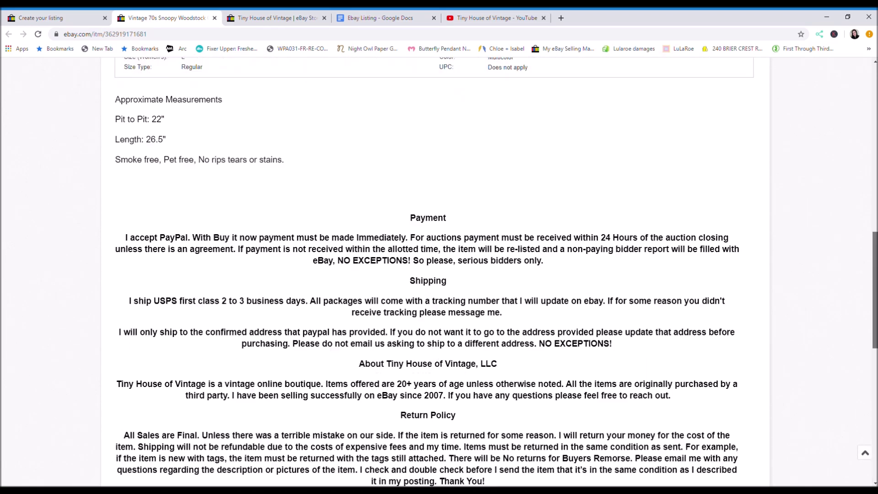
pyautogui.scroll(14, 866, 246)
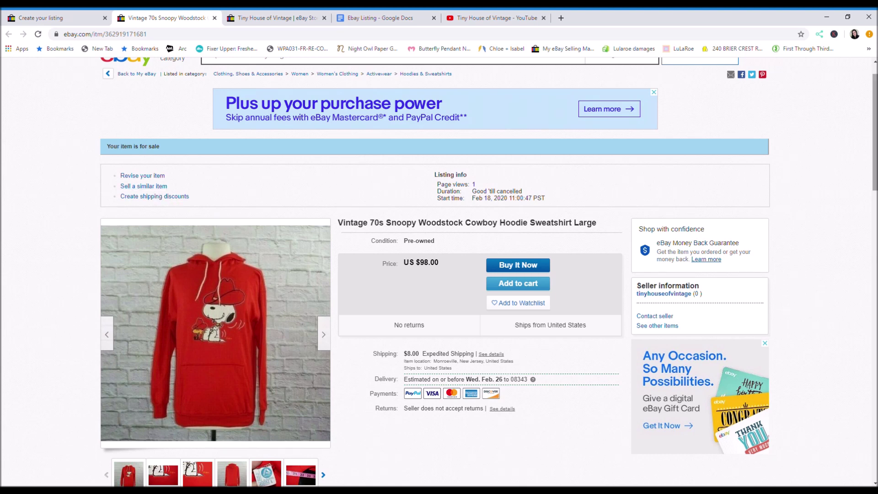
# - Start a similar listing copied from the hoodie and scroll down to its description
pyautogui.click(157, 186)
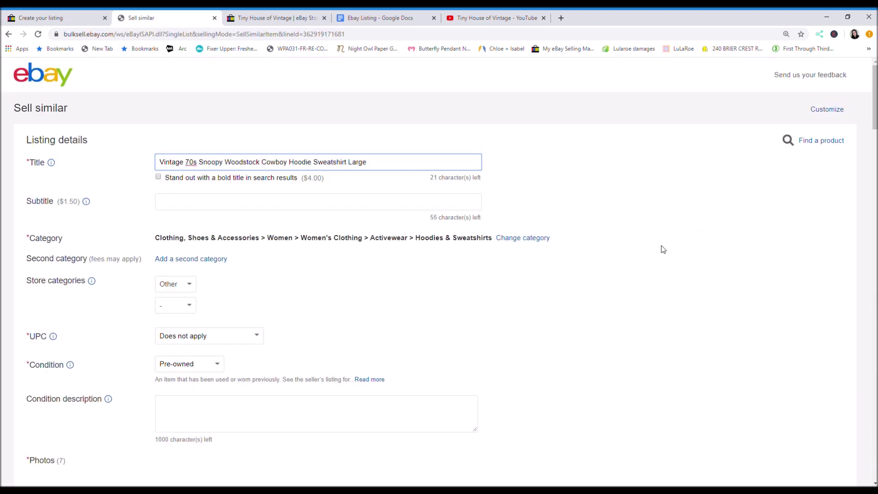
pyautogui.click(874, 245)
pyautogui.moveTo(874, 245); pyautogui.dragTo(875, 298)
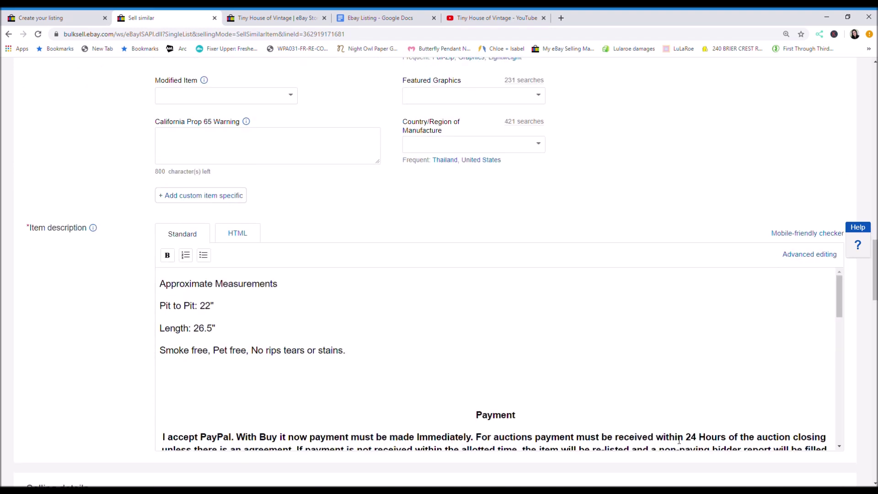
pyautogui.moveTo(842, 301)
pyautogui.mouseDown()
pyautogui.moveTo(848, 355)
pyautogui.moveTo(838, 292)
pyautogui.mouseUp()
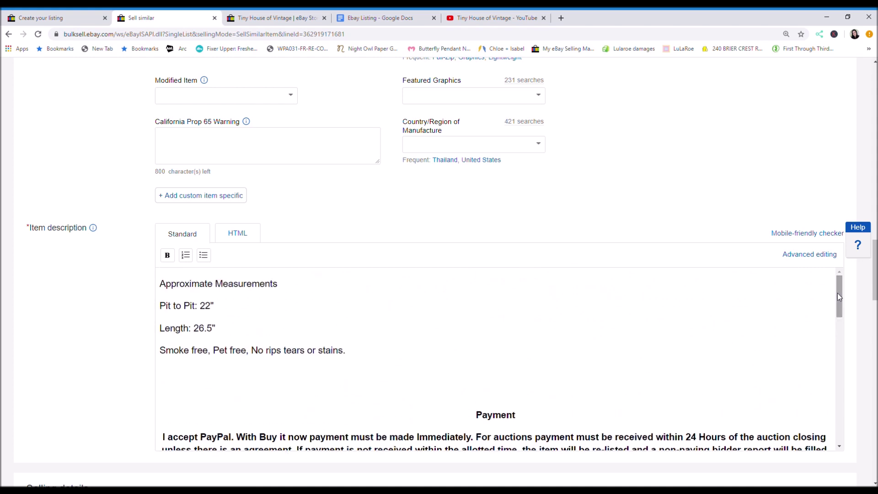
# - Delete the Length and Pit to Pit 22" values from the new listing's description
pyautogui.click(220, 337)
pyautogui.moveTo(220, 337); pyautogui.dragTo(198, 336)
pyautogui.press('BackSpace')
pyautogui.moveTo(220, 309); pyautogui.dragTo(207, 313)
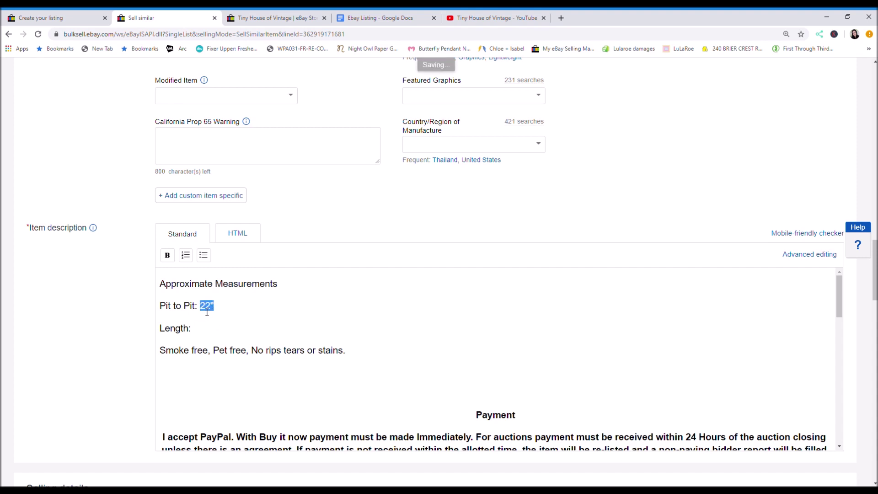
pyautogui.press('BackSpace')
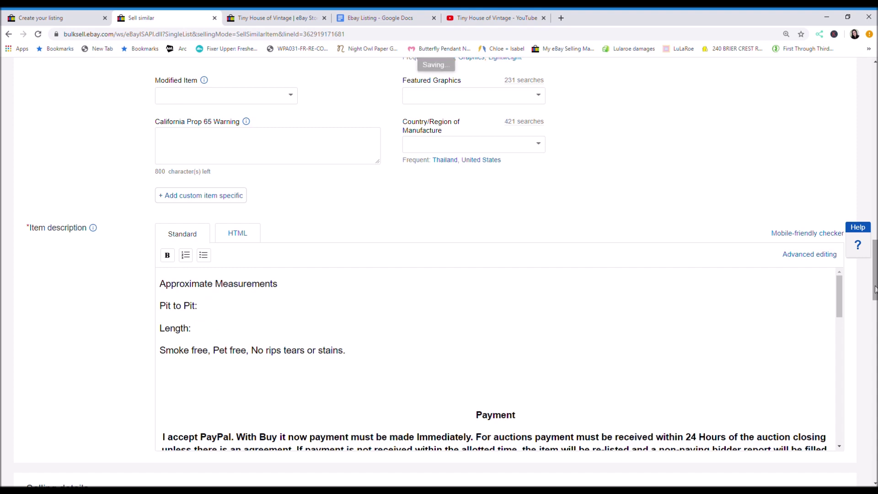
pyautogui.moveTo(875, 289); pyautogui.dragTo(875, 114)
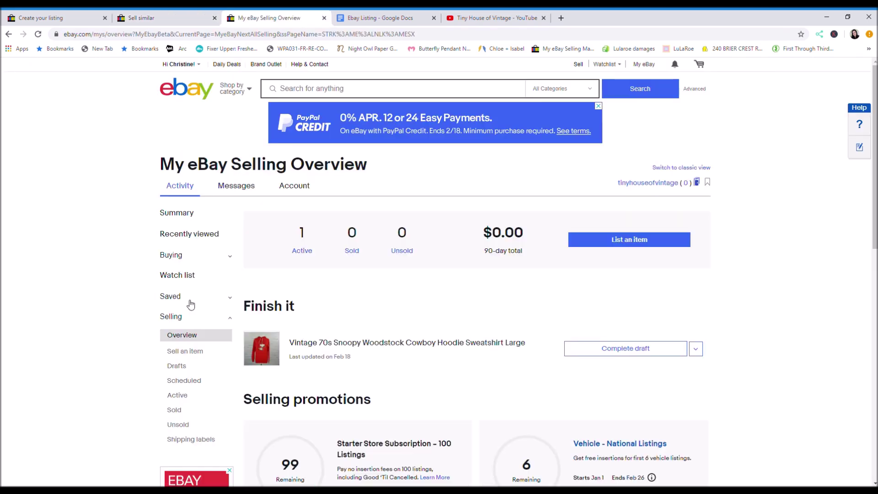
# - Open Active listings, showing the hoodie at $98.00 Buy It Now with 2 views
pyautogui.click(303, 251)
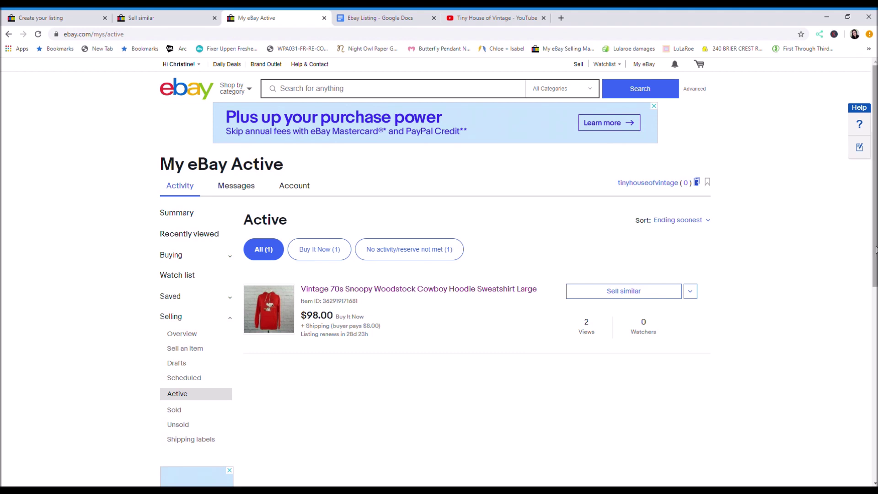
pyautogui.scroll(-5, 876, 251)
pyautogui.scroll(4, 876, 250)
pyautogui.scroll(1, 519, 247)
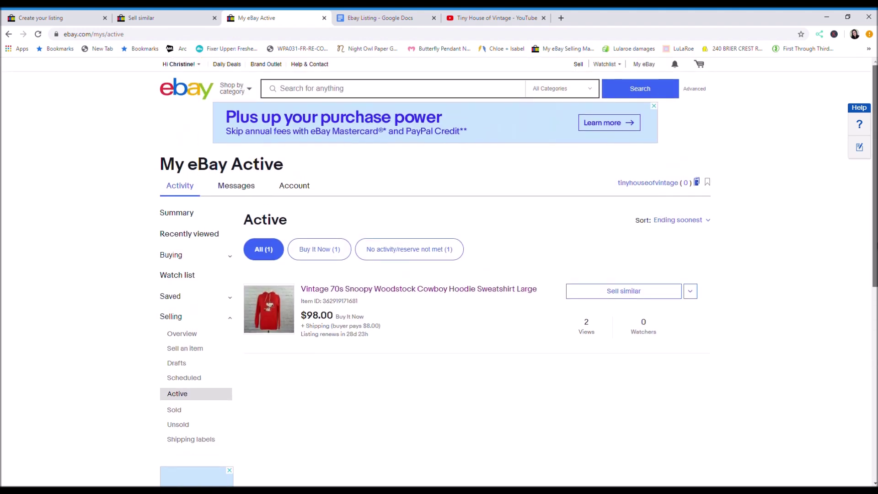